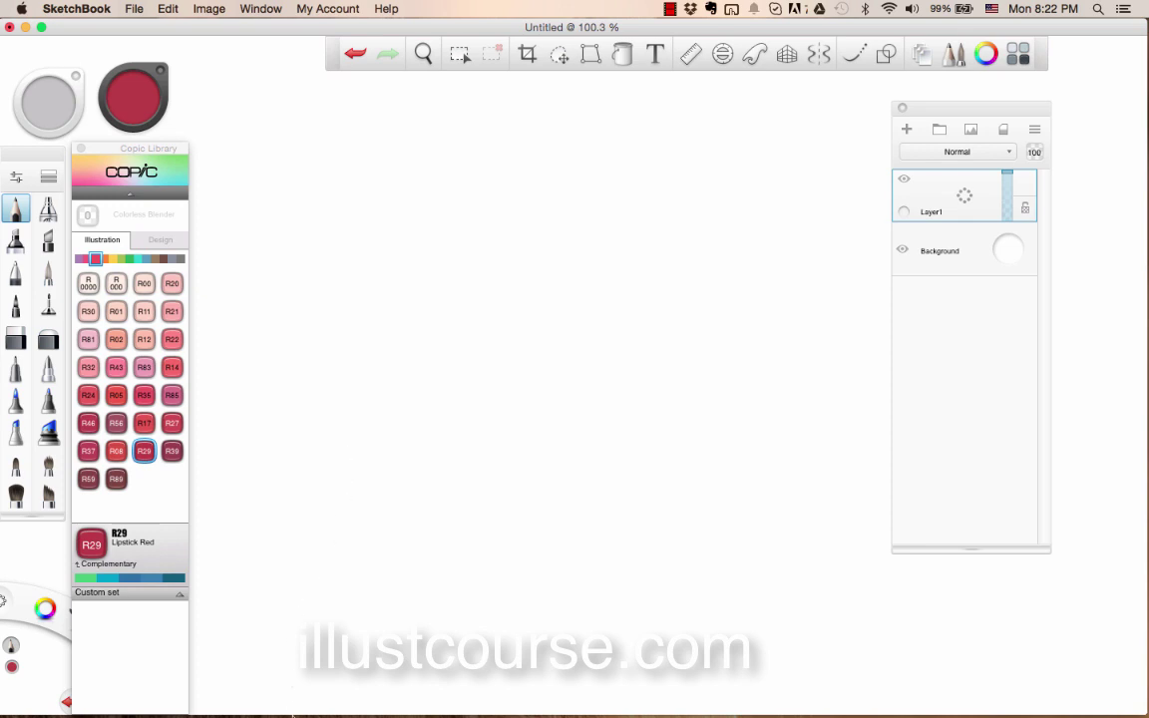
{"action": "mouse_move", "coordinate": [249, 683]}
{"action": "mouse_move", "coordinate": [394, 161]}
{"action": "left_mouse_down"}
{"action": "mouse_move", "coordinate": [382, 263]}
{"action": "mouse_move", "coordinate": [382, 195]}
{"action": "left_mouse_up"}
{"action": "key", "text": "super+z"}
{"action": "key", "text": "super+z"}
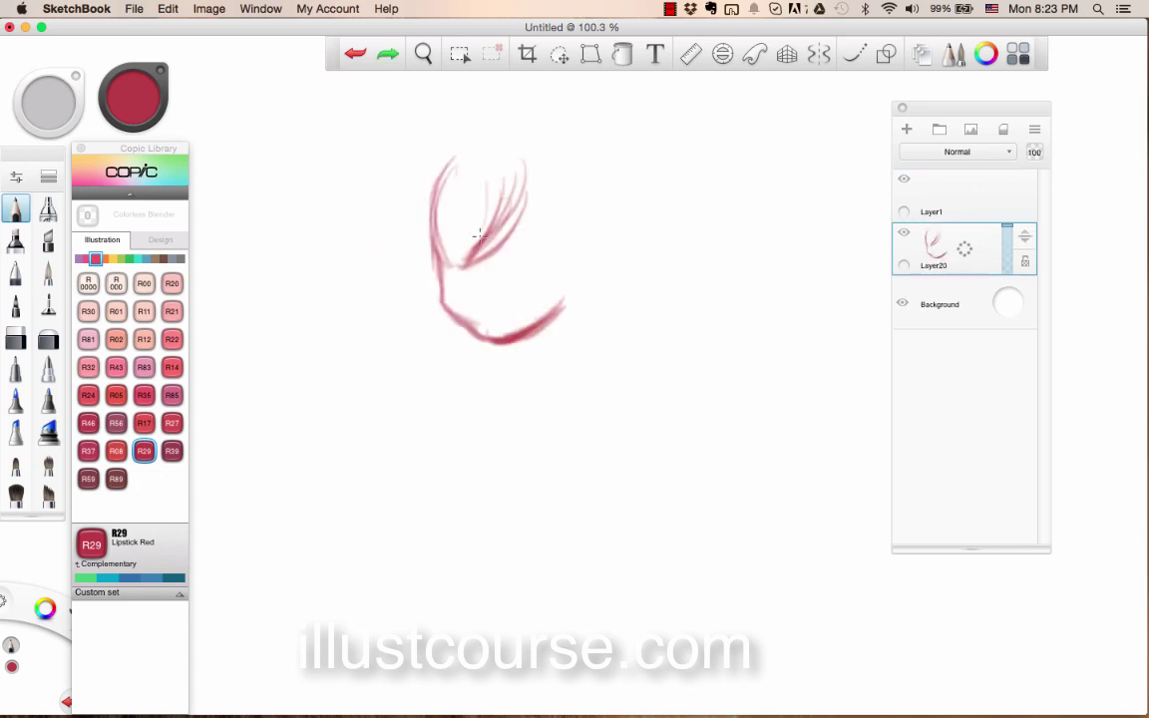
{"action": "left_click_drag", "start_coordinate": [982, 249], "coordinate": [1013, 218]}
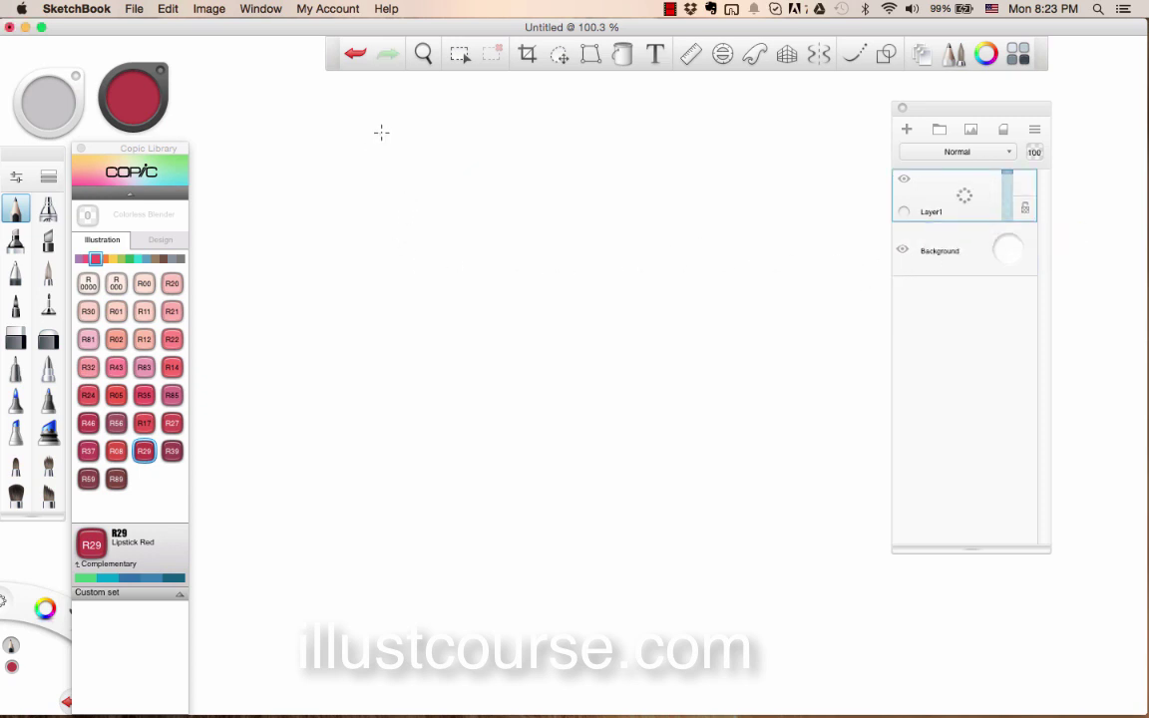
Step: Draw a vertical guide line with short ticks at both ends and the middle, and lower its layer's opacity to 52%
{"action": "mouse_move", "coordinate": [382, 130]}
{"action": "left_mouse_down"}
{"action": "mouse_move", "coordinate": [428, 122]}
{"action": "mouse_move", "coordinate": [389, 367]}
{"action": "mouse_move", "coordinate": [398, 574]}
{"action": "mouse_move", "coordinate": [468, 575]}
{"action": "left_mouse_up"}
{"action": "key", "text": "super+z"}
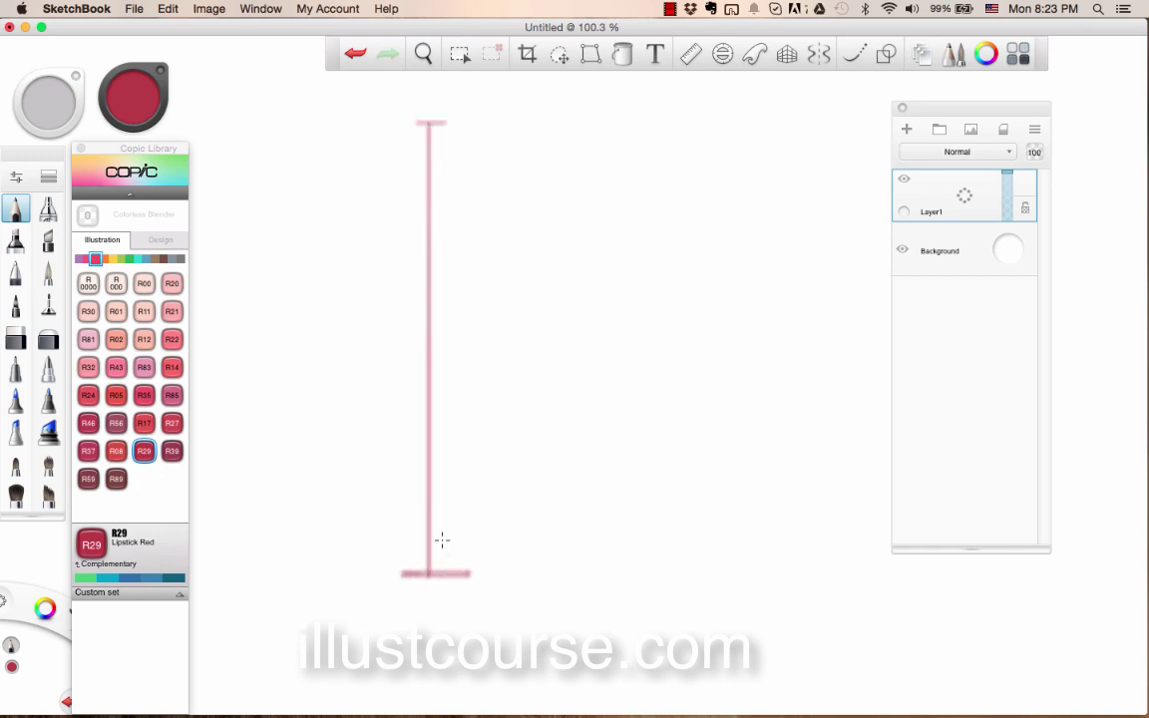
{"action": "left_click_drag", "start_coordinate": [402, 361], "coordinate": [469, 361]}
{"action": "left_click_drag", "start_coordinate": [1007, 174], "coordinate": [1007, 204]}
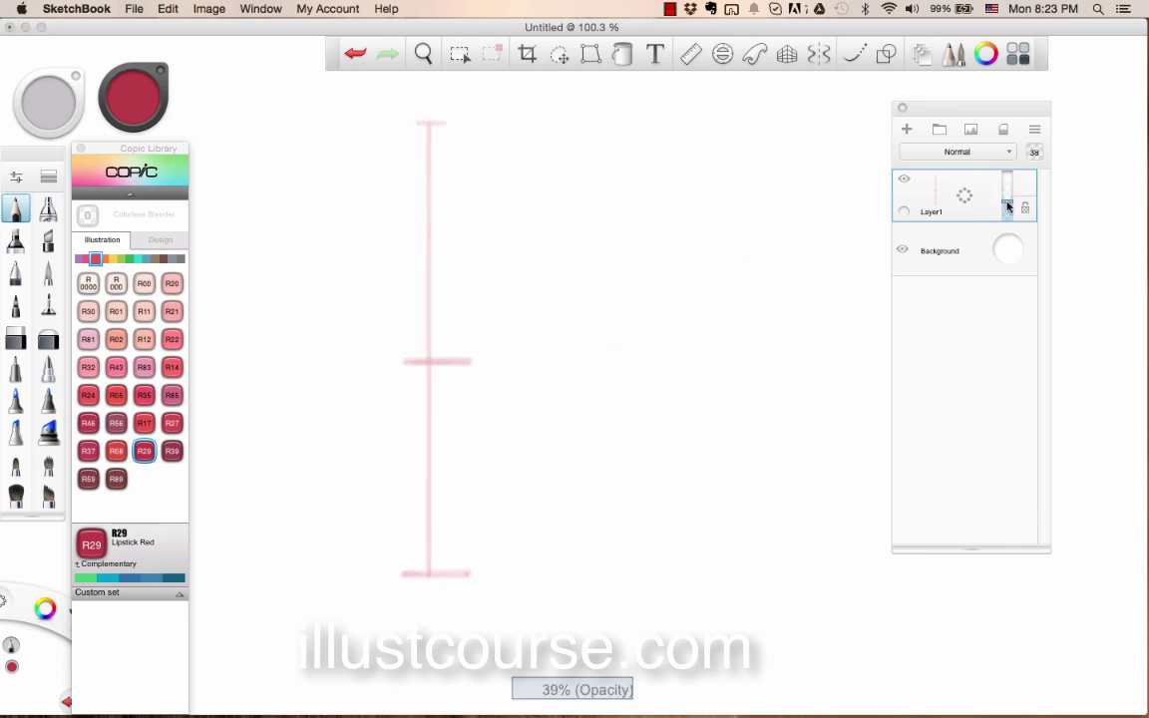
Step: Add a new layer and sketch the chibi head outline down to the middle tick, including the jaw and one ear
{"action": "left_click", "coordinate": [904, 130]}
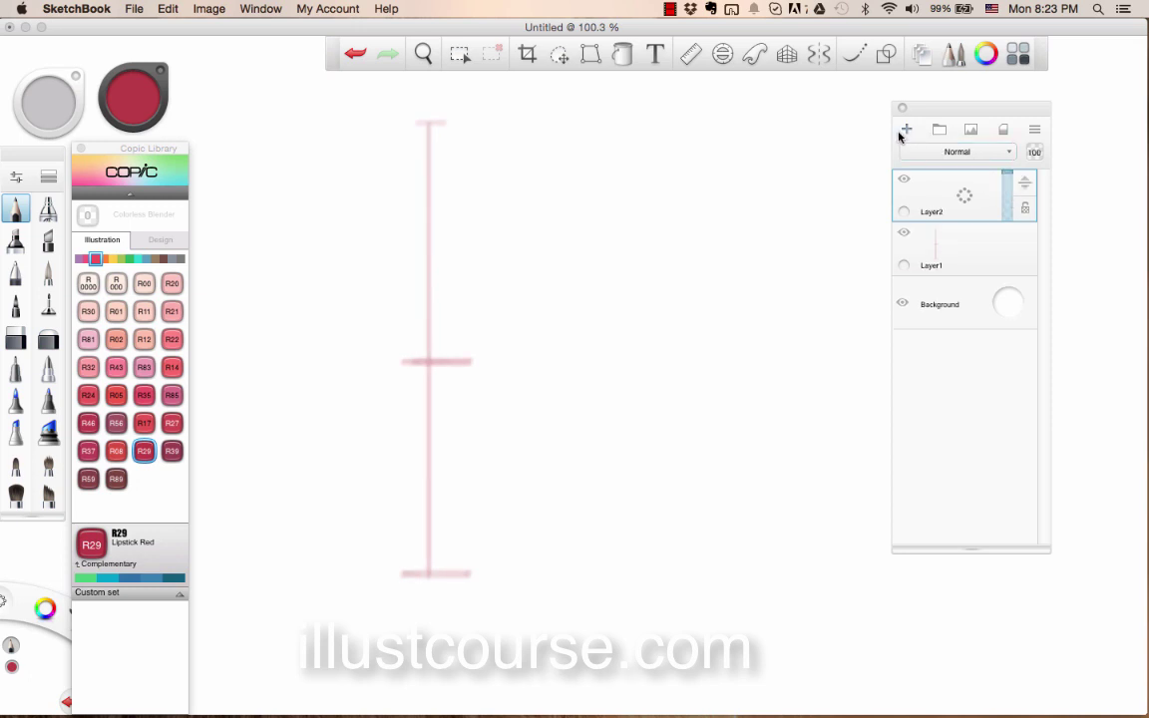
{"action": "mouse_move", "coordinate": [431, 124]}
{"action": "left_mouse_down"}
{"action": "mouse_move", "coordinate": [365, 184]}
{"action": "mouse_move", "coordinate": [361, 210]}
{"action": "left_mouse_up"}
{"action": "left_click_drag", "start_coordinate": [382, 154], "coordinate": [467, 133]}
{"action": "left_click_drag", "start_coordinate": [374, 170], "coordinate": [371, 282]}
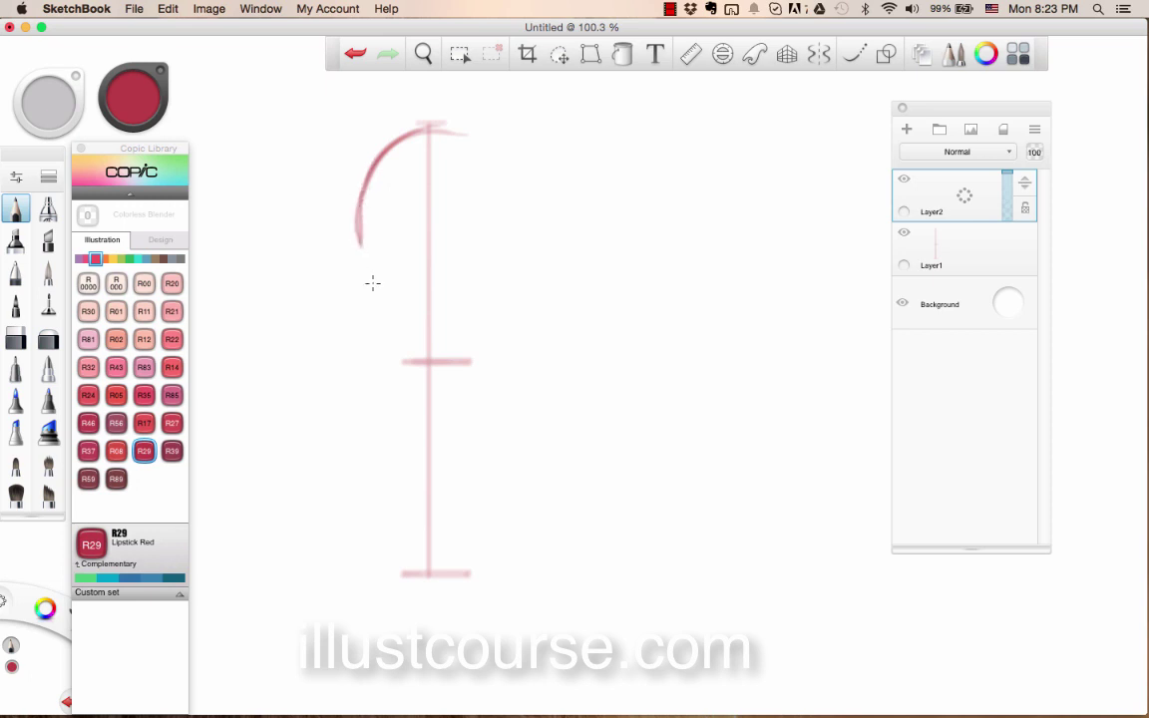
{"action": "mouse_move", "coordinate": [355, 221]}
{"action": "left_mouse_down"}
{"action": "mouse_move", "coordinate": [373, 331]}
{"action": "mouse_move", "coordinate": [385, 343]}
{"action": "mouse_move", "coordinate": [370, 318]}
{"action": "mouse_move", "coordinate": [424, 366]}
{"action": "left_mouse_up"}
{"action": "mouse_move", "coordinate": [369, 311]}
{"action": "left_mouse_down"}
{"action": "mouse_move", "coordinate": [423, 363]}
{"action": "mouse_move", "coordinate": [490, 342]}
{"action": "mouse_move", "coordinate": [513, 304]}
{"action": "mouse_move", "coordinate": [530, 311]}
{"action": "mouse_move", "coordinate": [515, 302]}
{"action": "mouse_move", "coordinate": [534, 279]}
{"action": "mouse_move", "coordinate": [512, 303]}
{"action": "left_mouse_up"}
Step: Sketch the bangs, the side locks with outward-flicking tips, and the outer hair contour around the head
{"action": "left_click_drag", "start_coordinate": [483, 179], "coordinate": [493, 295]}
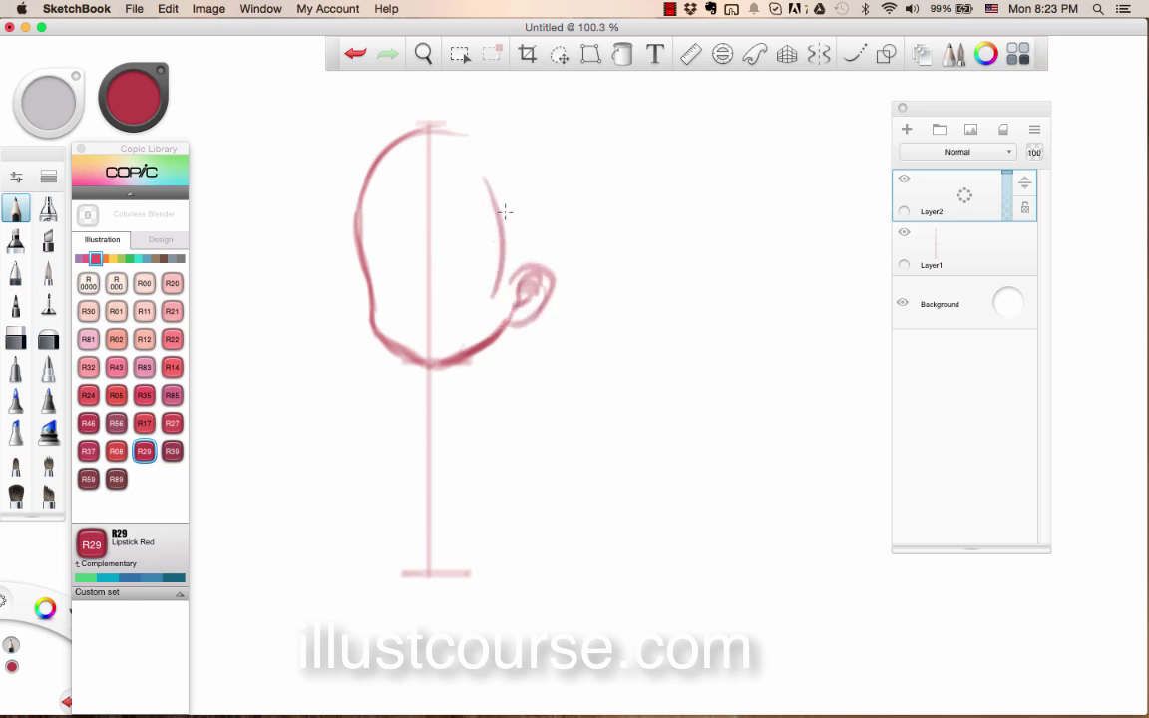
{"action": "left_click_drag", "start_coordinate": [520, 204], "coordinate": [493, 294]}
{"action": "mouse_move", "coordinate": [480, 153]}
{"action": "left_mouse_down"}
{"action": "mouse_move", "coordinate": [456, 213]}
{"action": "mouse_move", "coordinate": [439, 206]}
{"action": "mouse_move", "coordinate": [427, 261]}
{"action": "mouse_move", "coordinate": [417, 227]}
{"action": "left_mouse_up"}
{"action": "left_click_drag", "start_coordinate": [383, 189], "coordinate": [365, 260]}
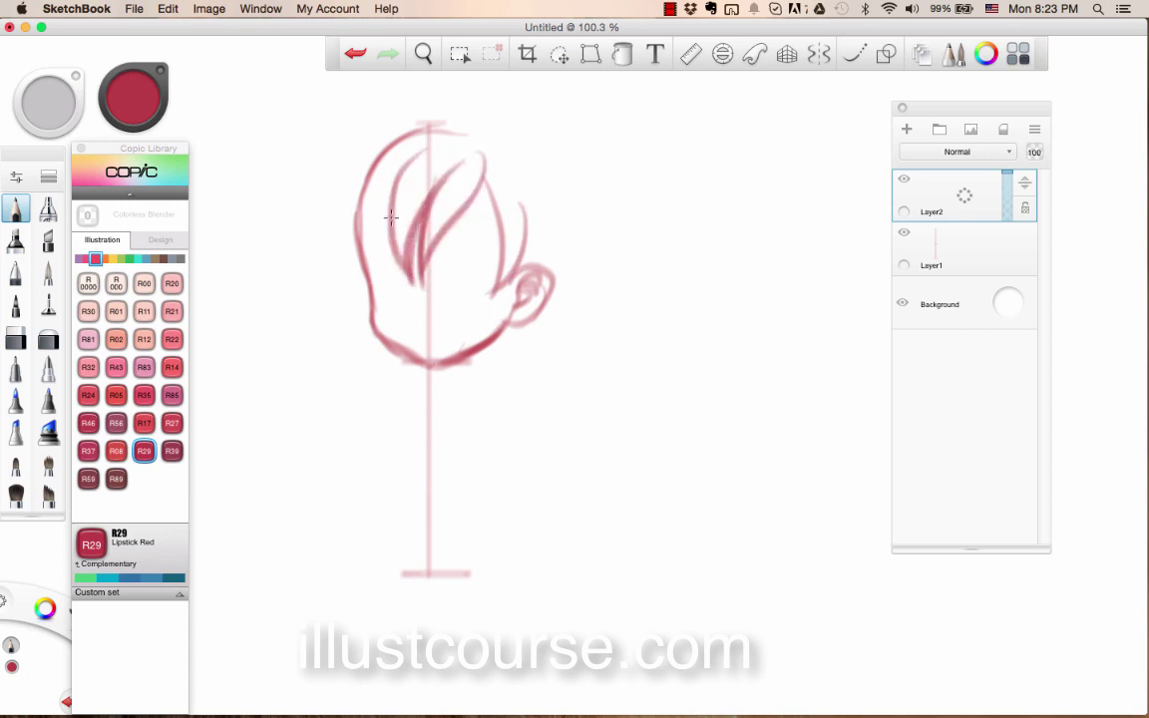
{"action": "mouse_move", "coordinate": [365, 199]}
{"action": "left_mouse_down"}
{"action": "mouse_move", "coordinate": [386, 246]}
{"action": "mouse_move", "coordinate": [382, 202]}
{"action": "mouse_move", "coordinate": [399, 234]}
{"action": "mouse_move", "coordinate": [401, 287]}
{"action": "left_mouse_up"}
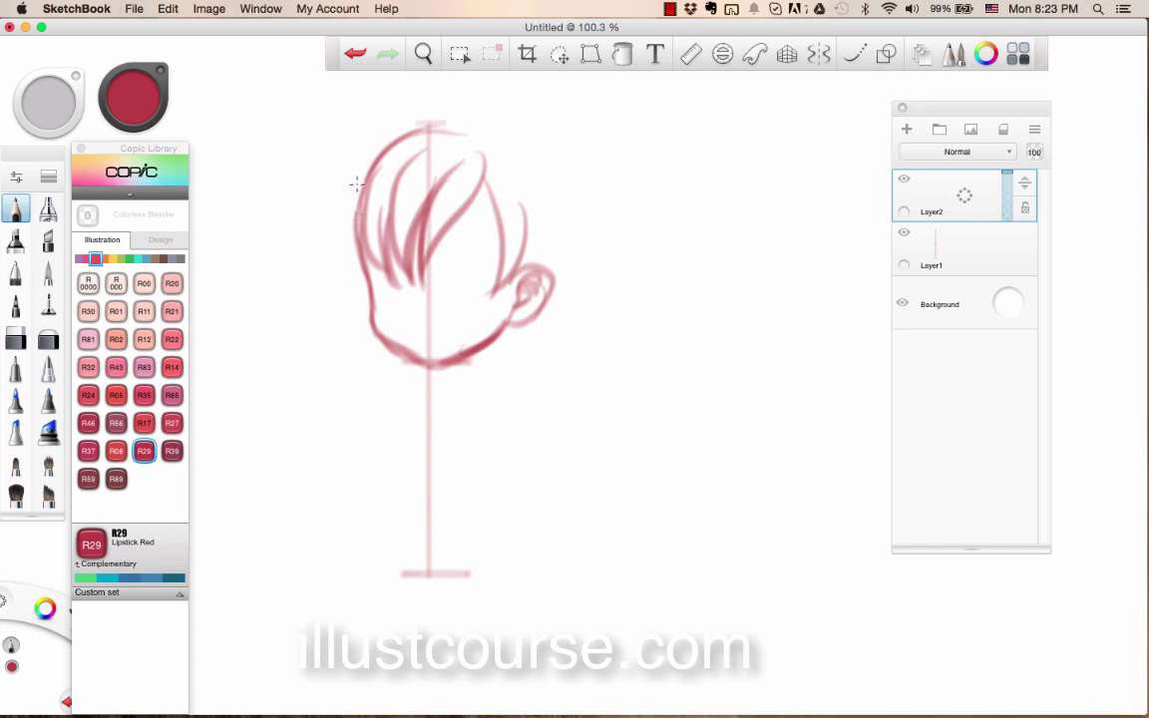
{"action": "mouse_move", "coordinate": [357, 183]}
{"action": "left_mouse_down"}
{"action": "mouse_move", "coordinate": [347, 244]}
{"action": "mouse_move", "coordinate": [367, 304]}
{"action": "left_mouse_up"}
{"action": "mouse_move", "coordinate": [340, 169]}
{"action": "left_mouse_down"}
{"action": "mouse_move", "coordinate": [308, 259]}
{"action": "mouse_move", "coordinate": [338, 216]}
{"action": "mouse_move", "coordinate": [297, 229]}
{"action": "left_mouse_up"}
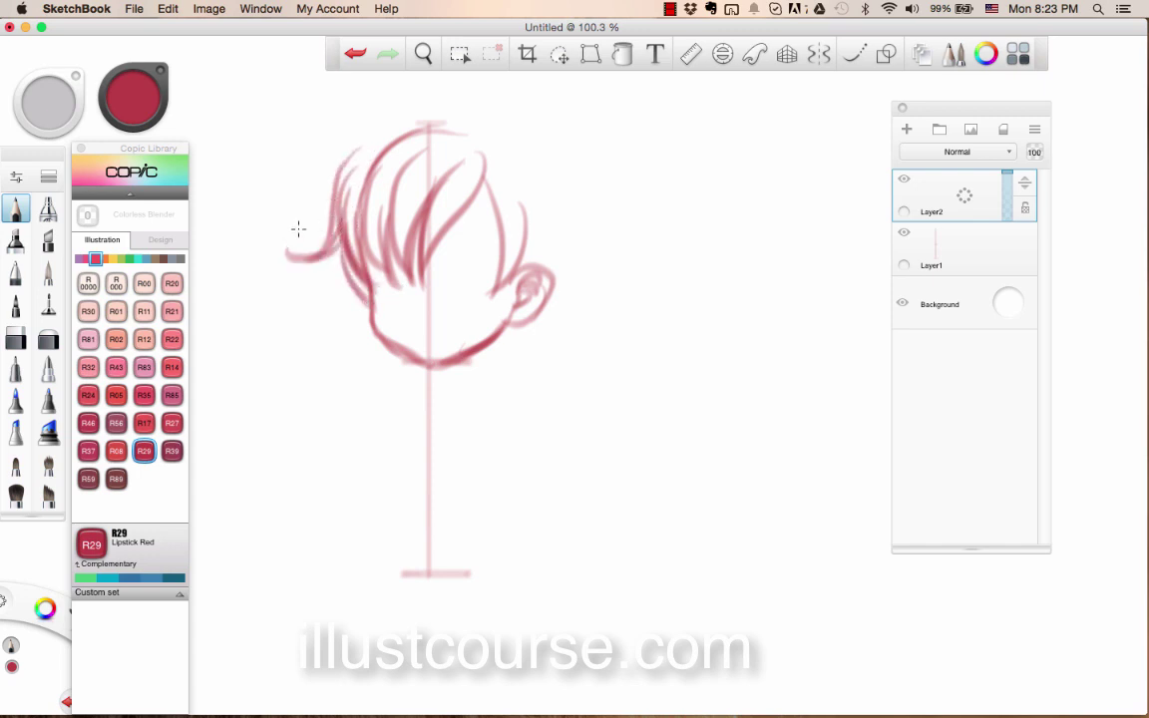
{"action": "mouse_move", "coordinate": [340, 178]}
{"action": "left_mouse_down"}
{"action": "mouse_move", "coordinate": [359, 146]}
{"action": "mouse_move", "coordinate": [342, 182]}
{"action": "mouse_move", "coordinate": [405, 116]}
{"action": "mouse_move", "coordinate": [341, 157]}
{"action": "mouse_move", "coordinate": [312, 156]}
{"action": "mouse_move", "coordinate": [412, 151]}
{"action": "mouse_move", "coordinate": [366, 139]}
{"action": "mouse_move", "coordinate": [466, 121]}
{"action": "mouse_move", "coordinate": [414, 107]}
{"action": "mouse_move", "coordinate": [564, 201]}
{"action": "mouse_move", "coordinate": [567, 171]}
{"action": "mouse_move", "coordinate": [556, 268]}
{"action": "mouse_move", "coordinate": [569, 246]}
{"action": "mouse_move", "coordinate": [537, 247]}
{"action": "left_mouse_up"}
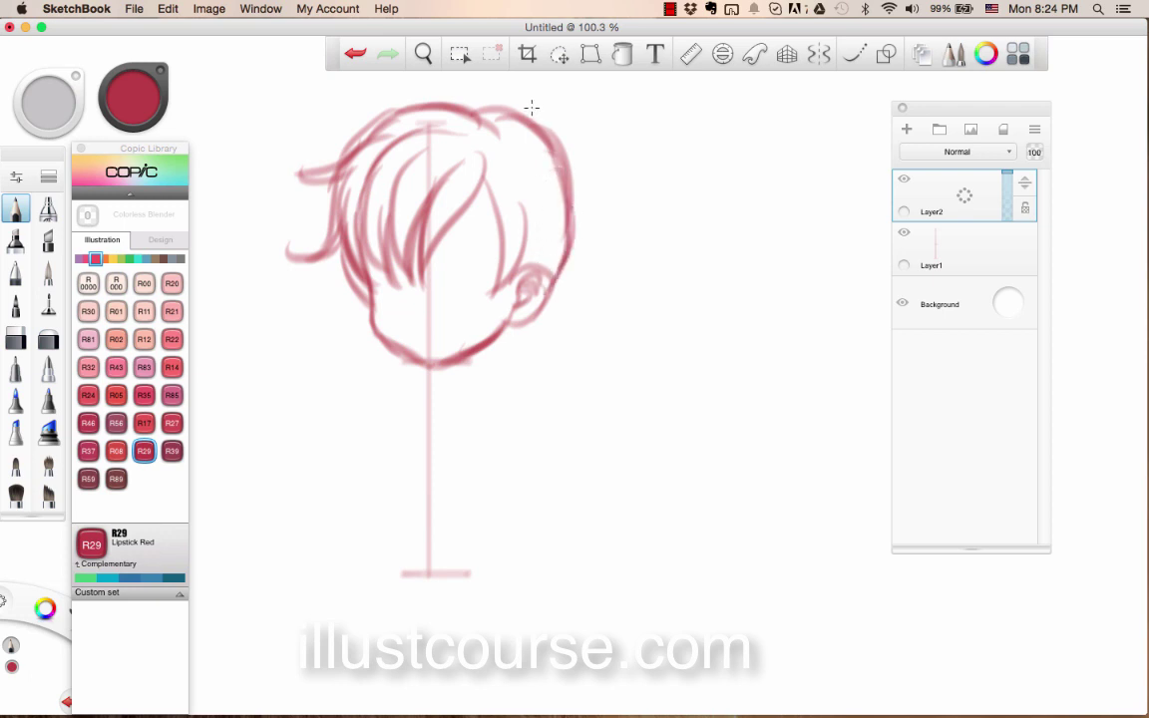
Step: Sketch the hair tie with a small heart ornament and a long ponytail curling at its end
{"action": "left_click_drag", "start_coordinate": [513, 109], "coordinate": [566, 166]}
{"action": "mouse_move", "coordinate": [549, 116]}
{"action": "left_mouse_down"}
{"action": "mouse_move", "coordinate": [575, 152]}
{"action": "mouse_move", "coordinate": [594, 137]}
{"action": "mouse_move", "coordinate": [571, 157]}
{"action": "left_mouse_up"}
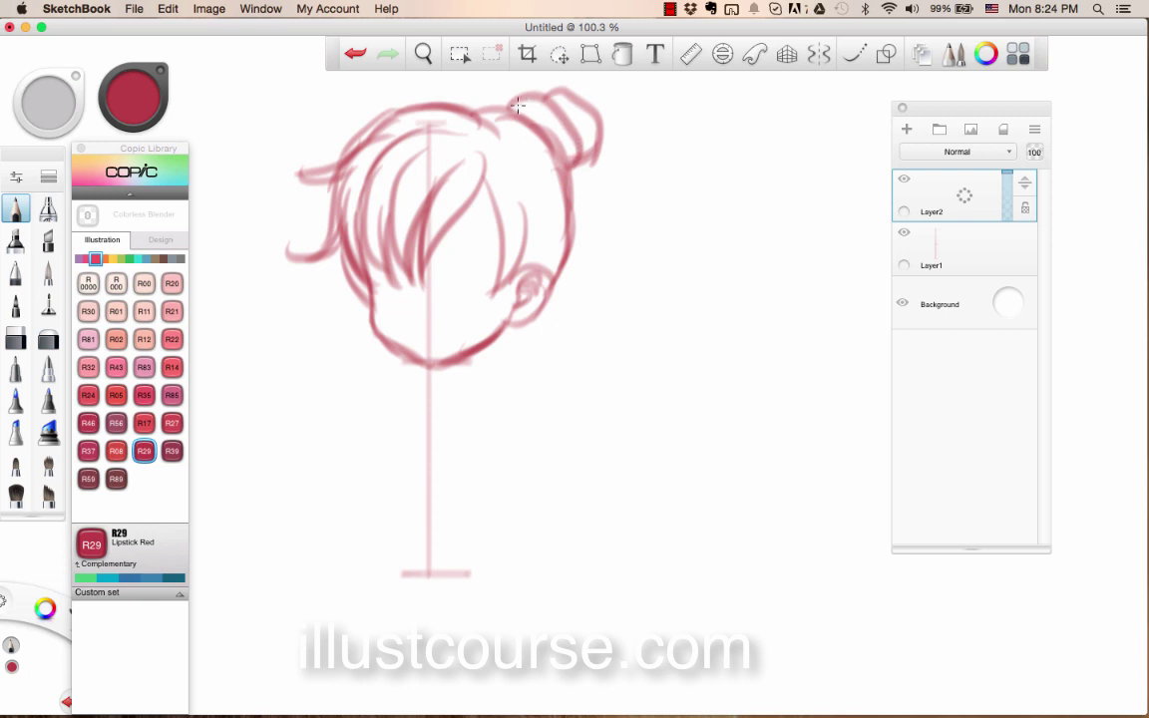
{"action": "mouse_move", "coordinate": [517, 105]}
{"action": "left_mouse_down"}
{"action": "mouse_move", "coordinate": [593, 113]}
{"action": "mouse_move", "coordinate": [575, 97]}
{"action": "mouse_move", "coordinate": [637, 196]}
{"action": "mouse_move", "coordinate": [612, 312]}
{"action": "mouse_move", "coordinate": [632, 312]}
{"action": "mouse_move", "coordinate": [607, 371]}
{"action": "left_mouse_up"}
{"action": "mouse_move", "coordinate": [542, 309]}
{"action": "left_mouse_down"}
{"action": "mouse_move", "coordinate": [587, 331]}
{"action": "mouse_move", "coordinate": [628, 379]}
{"action": "left_mouse_up"}
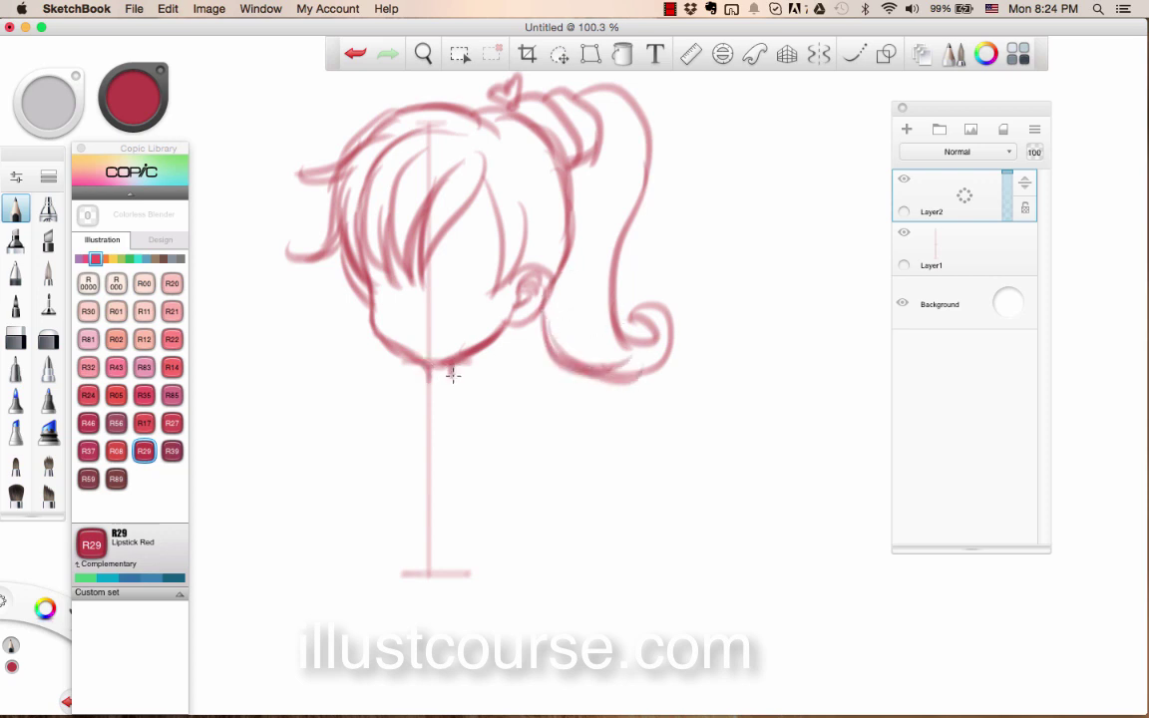
Step: Sketch the neck and a collared shirt with short sleeves below the head
{"action": "mouse_move", "coordinate": [454, 368]}
{"action": "left_mouse_down"}
{"action": "mouse_move", "coordinate": [430, 404]}
{"action": "mouse_move", "coordinate": [477, 386]}
{"action": "mouse_move", "coordinate": [453, 370]}
{"action": "mouse_move", "coordinate": [436, 408]}
{"action": "mouse_move", "coordinate": [438, 387]}
{"action": "mouse_move", "coordinate": [466, 439]}
{"action": "left_mouse_up"}
{"action": "mouse_move", "coordinate": [403, 384]}
{"action": "left_mouse_down"}
{"action": "mouse_move", "coordinate": [383, 453]}
{"action": "mouse_move", "coordinate": [389, 436]}
{"action": "mouse_move", "coordinate": [388, 461]}
{"action": "mouse_move", "coordinate": [457, 462]}
{"action": "left_mouse_up"}
{"action": "left_click_drag", "start_coordinate": [467, 394], "coordinate": [473, 479]}
{"action": "left_click_drag", "start_coordinate": [475, 386], "coordinate": [503, 421]}
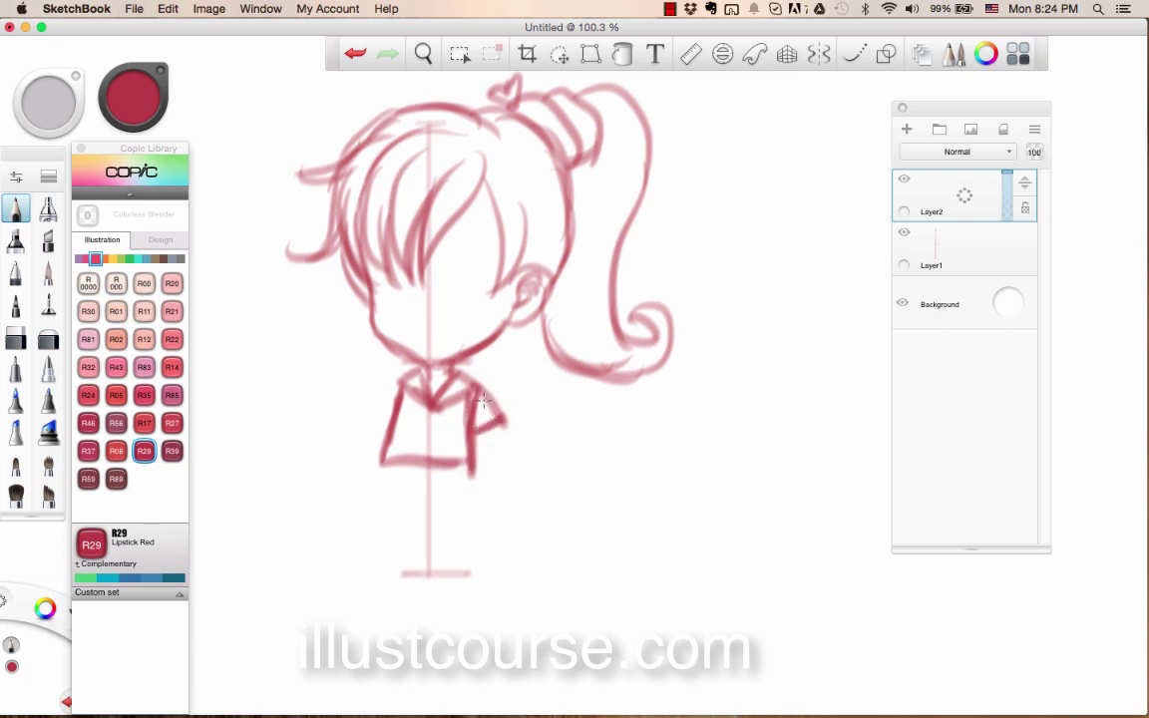
{"action": "mouse_move", "coordinate": [405, 380]}
{"action": "left_mouse_down"}
{"action": "mouse_move", "coordinate": [366, 420]}
{"action": "mouse_move", "coordinate": [397, 429]}
{"action": "left_mouse_up"}
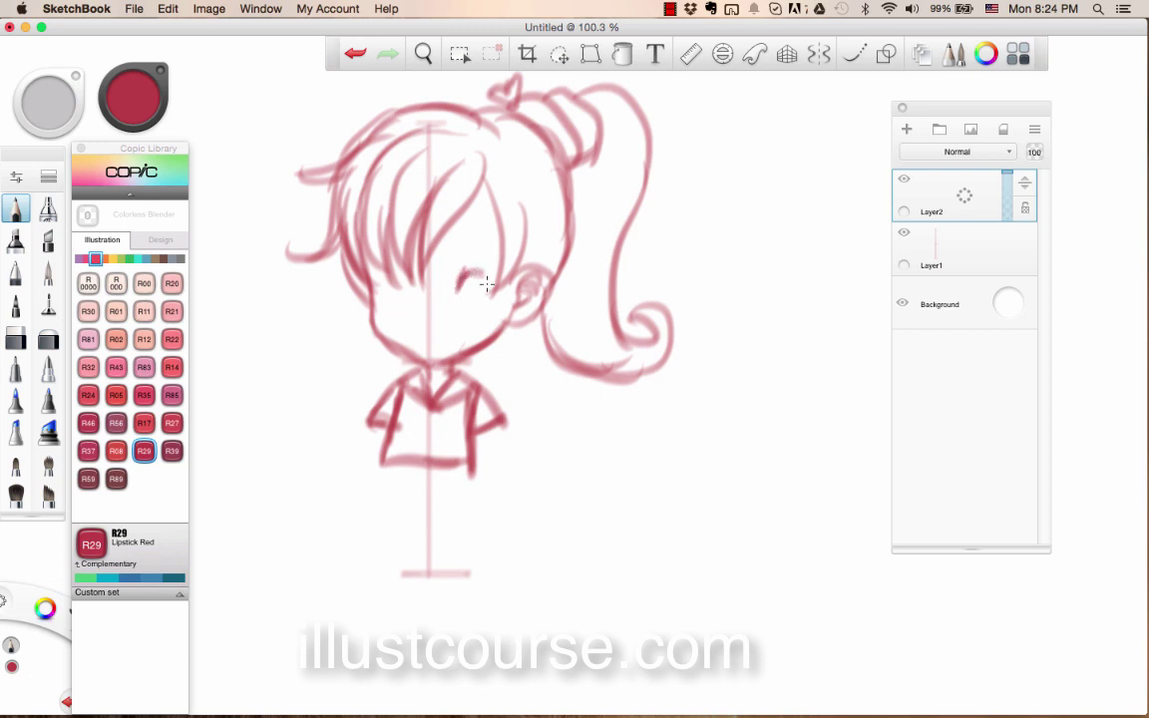
Step: Sketch the face with two large eyes, eyebrows, cheek blush marks, a nose and a small open mouth
{"action": "mouse_move", "coordinate": [464, 278]}
{"action": "left_mouse_down"}
{"action": "mouse_move", "coordinate": [499, 293]}
{"action": "mouse_move", "coordinate": [477, 292]}
{"action": "mouse_move", "coordinate": [472, 308]}
{"action": "mouse_move", "coordinate": [490, 297]}
{"action": "left_mouse_up"}
{"action": "mouse_move", "coordinate": [386, 275]}
{"action": "left_mouse_down"}
{"action": "mouse_move", "coordinate": [391, 315]}
{"action": "mouse_move", "coordinate": [405, 297]}
{"action": "left_mouse_up"}
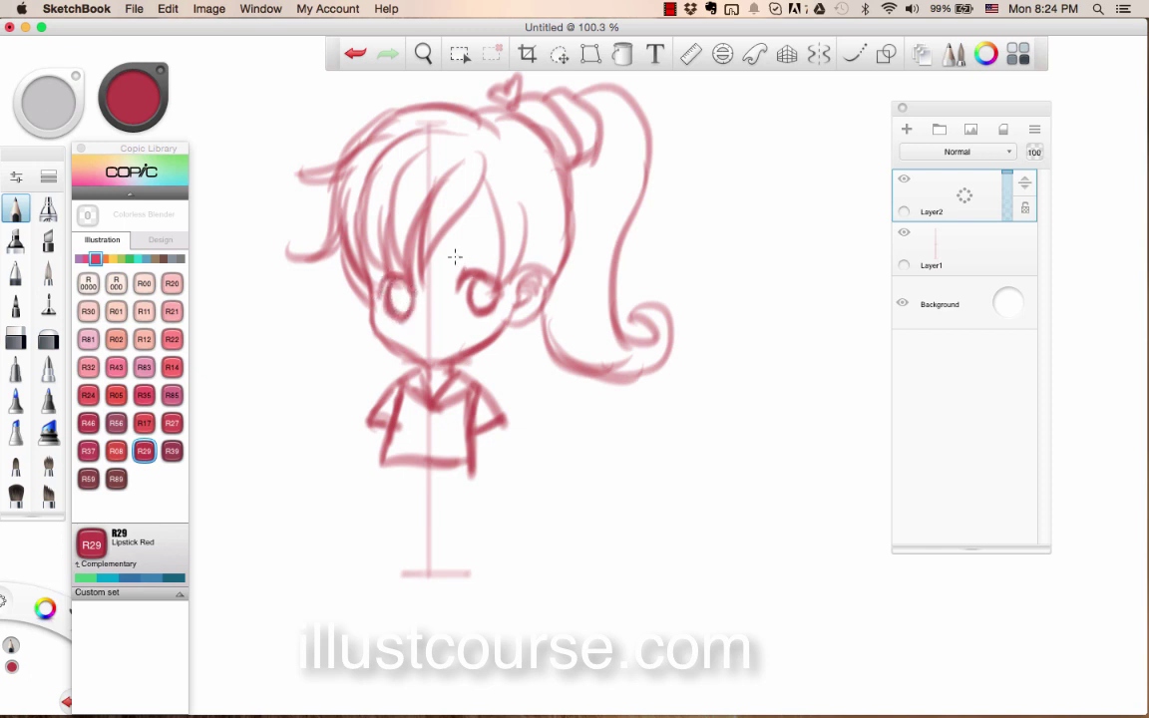
{"action": "mouse_move", "coordinate": [454, 256]}
{"action": "left_mouse_down"}
{"action": "mouse_move", "coordinate": [498, 263]}
{"action": "mouse_move", "coordinate": [481, 267]}
{"action": "left_mouse_up"}
{"action": "mouse_move", "coordinate": [404, 261]}
{"action": "left_mouse_down"}
{"action": "mouse_move", "coordinate": [383, 266]}
{"action": "mouse_move", "coordinate": [406, 271]}
{"action": "left_mouse_up"}
{"action": "left_click_drag", "start_coordinate": [475, 323], "coordinate": [476, 336]}
{"action": "mouse_move", "coordinate": [402, 324]}
{"action": "left_mouse_down"}
{"action": "mouse_move", "coordinate": [398, 338]}
{"action": "mouse_move", "coordinate": [445, 328]}
{"action": "mouse_move", "coordinate": [433, 349]}
{"action": "mouse_move", "coordinate": [425, 333]}
{"action": "left_mouse_up"}
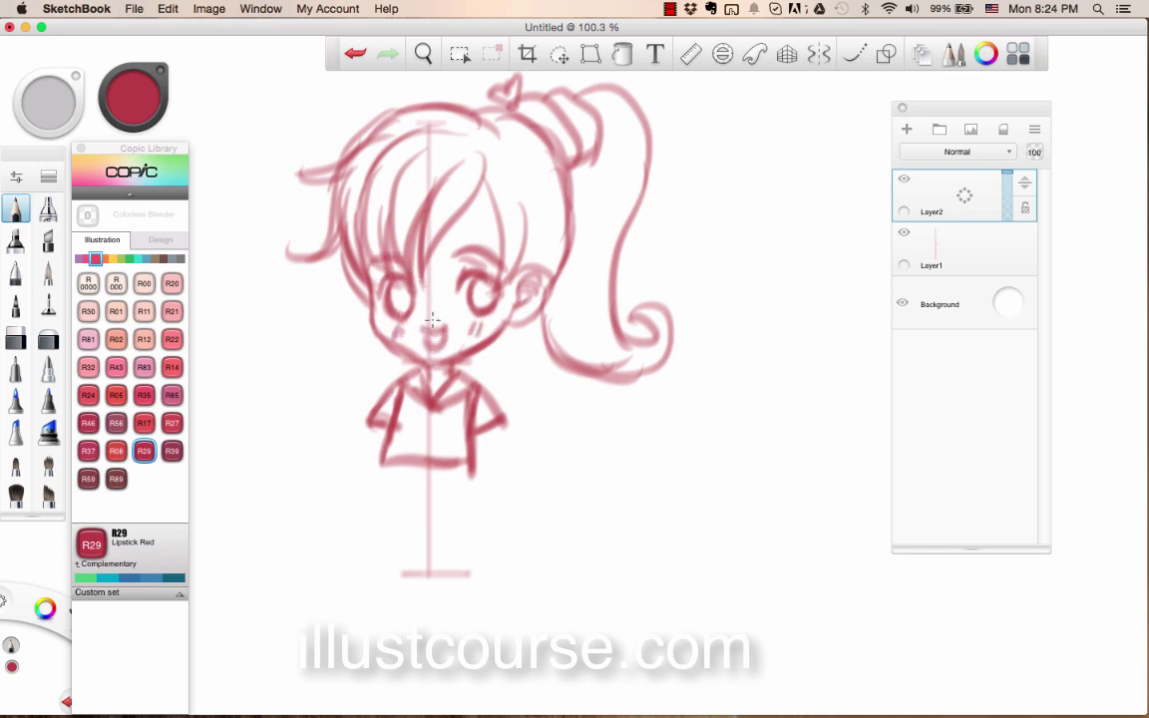
Step: Complete the body with two bent arms, a pleated skirt, and legs with feet reaching the lowest guide tick
{"action": "mouse_move", "coordinate": [496, 417]}
{"action": "left_mouse_down"}
{"action": "mouse_move", "coordinate": [532, 435]}
{"action": "mouse_move", "coordinate": [556, 422]}
{"action": "mouse_move", "coordinate": [535, 462]}
{"action": "mouse_move", "coordinate": [509, 469]}
{"action": "mouse_move", "coordinate": [474, 437]}
{"action": "left_mouse_up"}
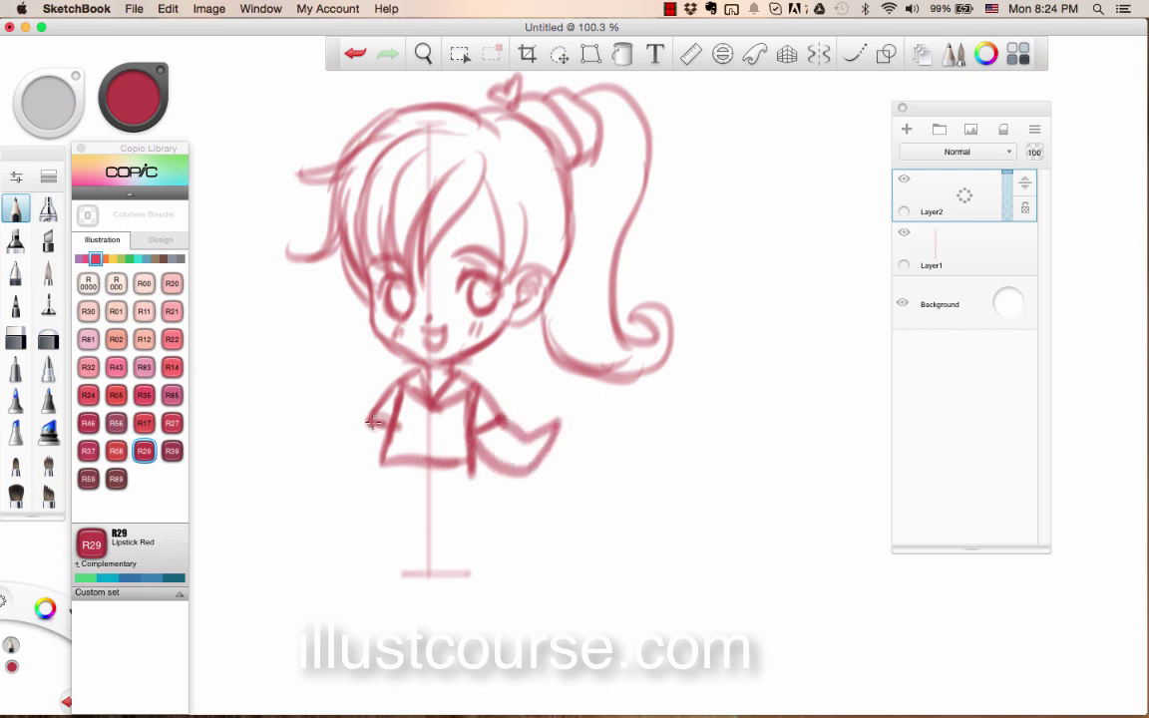
{"action": "mouse_move", "coordinate": [372, 422]}
{"action": "left_mouse_down"}
{"action": "mouse_move", "coordinate": [326, 431]}
{"action": "mouse_move", "coordinate": [353, 472]}
{"action": "mouse_move", "coordinate": [387, 456]}
{"action": "mouse_move", "coordinate": [372, 504]}
{"action": "mouse_move", "coordinate": [472, 505]}
{"action": "mouse_move", "coordinate": [457, 467]}
{"action": "mouse_move", "coordinate": [395, 507]}
{"action": "left_mouse_up"}
{"action": "left_click_drag", "start_coordinate": [412, 466], "coordinate": [408, 506]}
{"action": "mouse_move", "coordinate": [448, 467]}
{"action": "left_mouse_down"}
{"action": "mouse_move", "coordinate": [446, 573]}
{"action": "mouse_move", "coordinate": [469, 569]}
{"action": "mouse_move", "coordinate": [465, 515]}
{"action": "mouse_move", "coordinate": [415, 507]}
{"action": "mouse_move", "coordinate": [393, 569]}
{"action": "mouse_move", "coordinate": [407, 521]}
{"action": "left_mouse_up"}
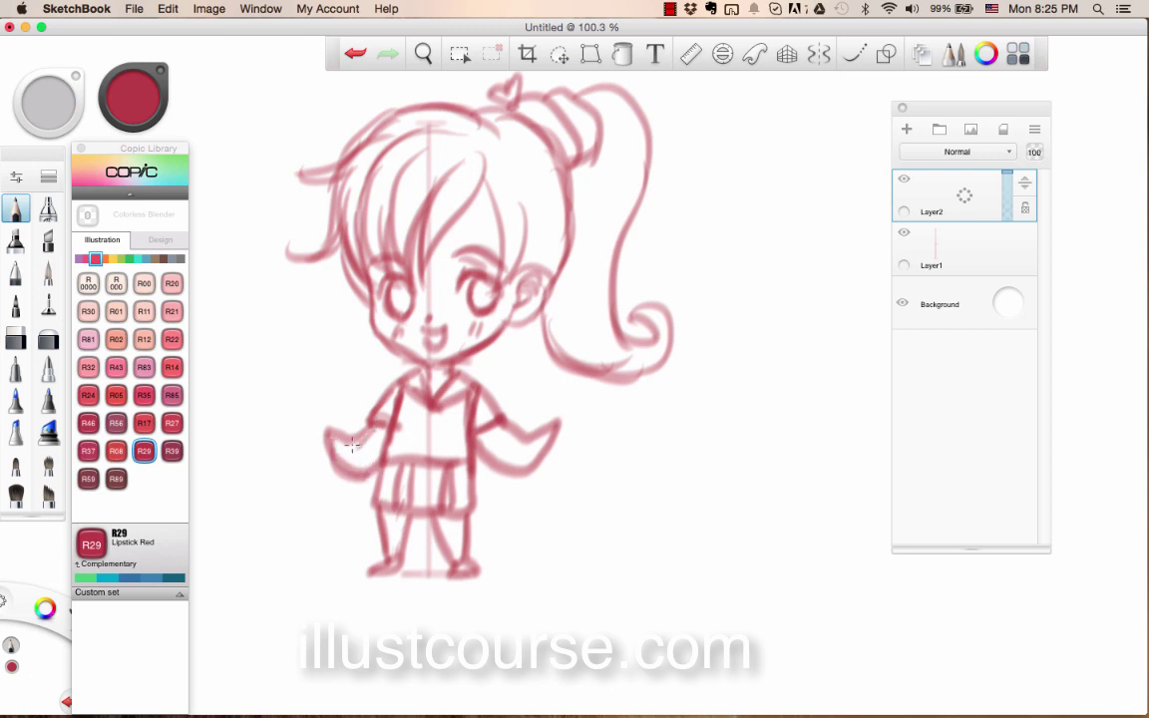
Step: Sketch a bag beneath the hand beside the skirt and add strand lines inside the ponytail
{"action": "mouse_move", "coordinate": [370, 435]}
{"action": "left_mouse_down"}
{"action": "mouse_move", "coordinate": [373, 476]}
{"action": "mouse_move", "coordinate": [347, 521]}
{"action": "mouse_move", "coordinate": [377, 546]}
{"action": "mouse_move", "coordinate": [361, 560]}
{"action": "mouse_move", "coordinate": [377, 513]}
{"action": "left_mouse_up"}
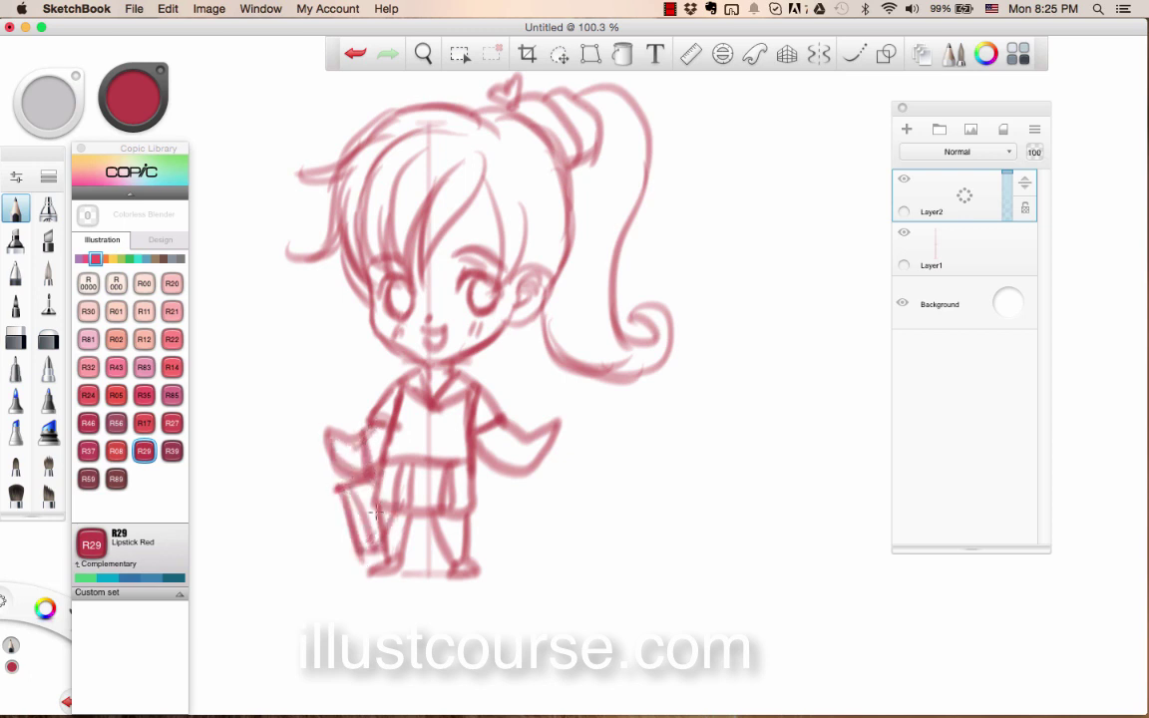
{"action": "left_click_drag", "start_coordinate": [583, 160], "coordinate": [586, 334]}
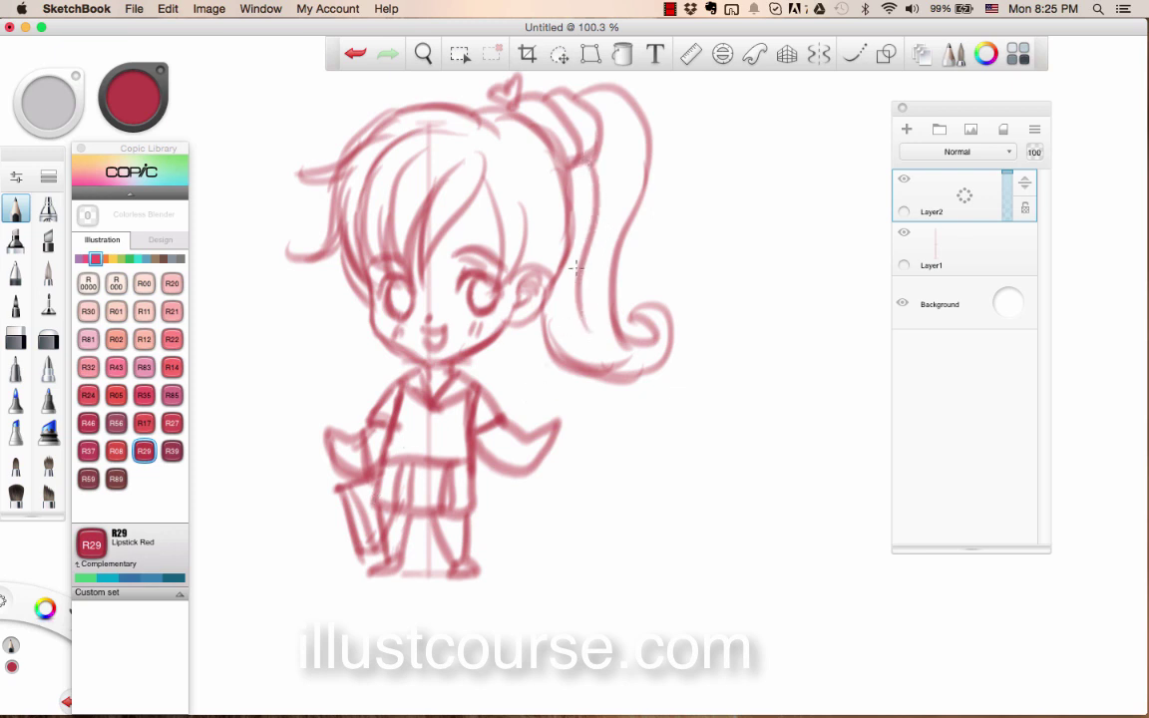
{"action": "left_click_drag", "start_coordinate": [576, 271], "coordinate": [578, 369]}
{"action": "mouse_move", "coordinate": [523, 327]}
{"action": "left_mouse_down"}
{"action": "mouse_move", "coordinate": [581, 375]}
{"action": "mouse_move", "coordinate": [599, 371]}
{"action": "left_mouse_up"}
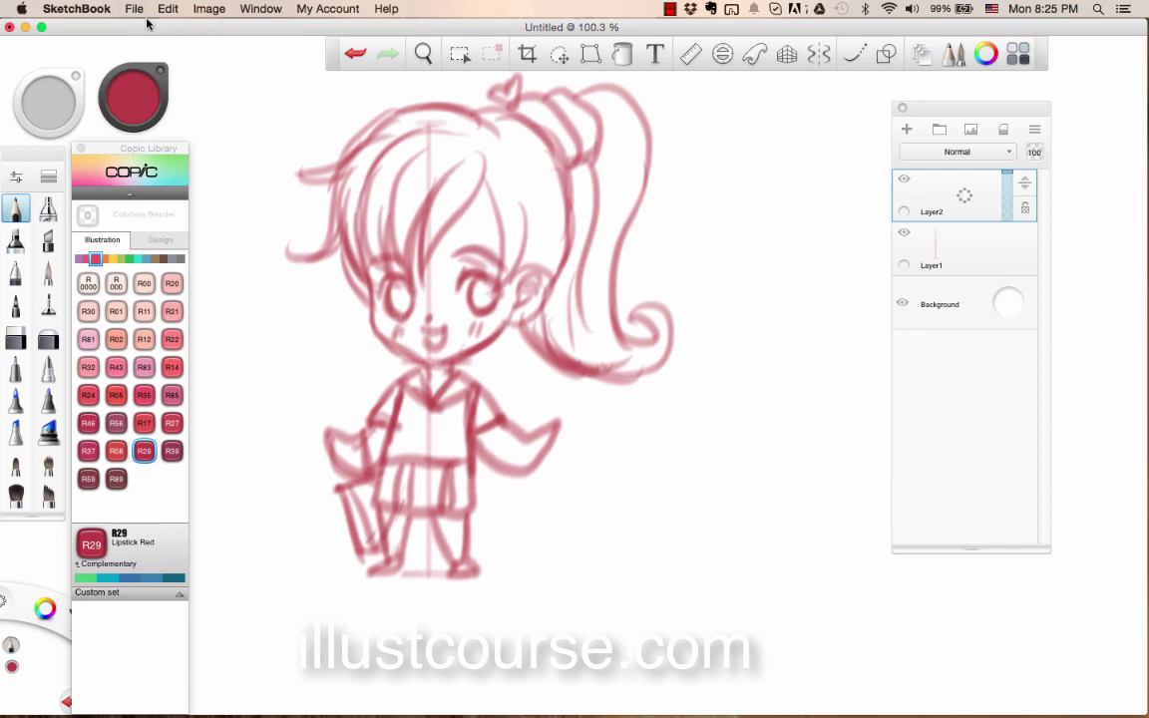
Step: Save a copy of the drawing as figure_chilbi on the Desktop in Adobe Photoshop PSD format
{"action": "left_click", "coordinate": [133, 10]}
{"action": "left_click", "coordinate": [157, 146]}
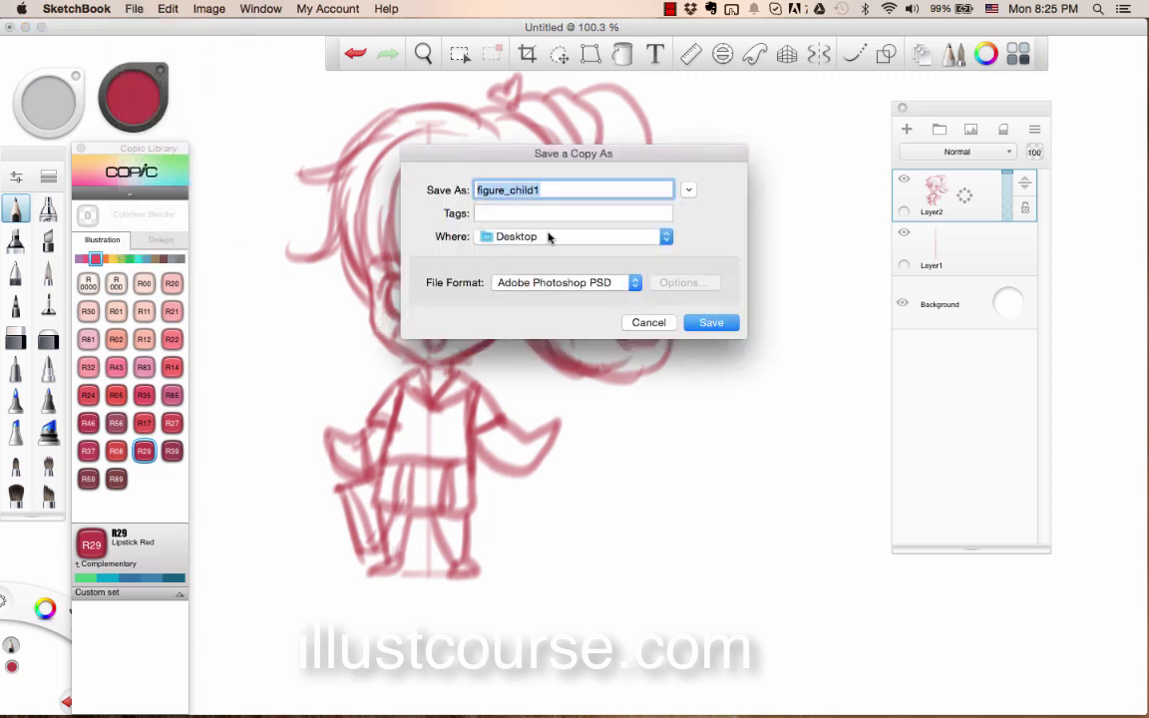
{"action": "left_click", "coordinate": [513, 189]}
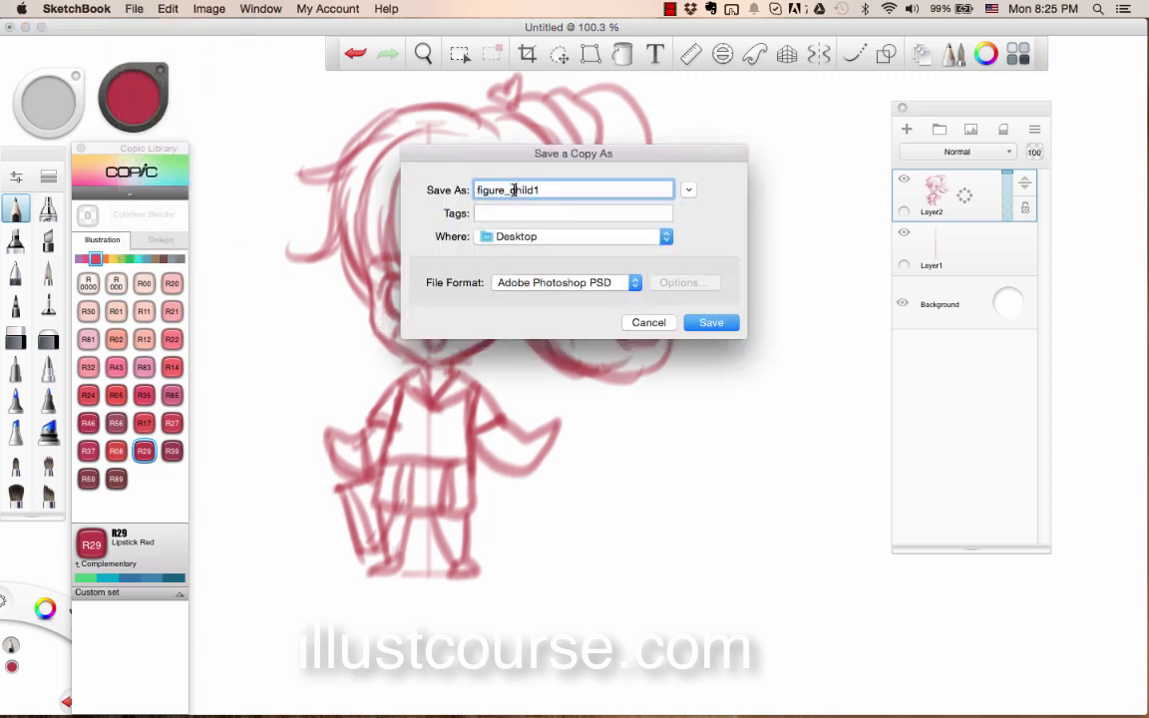
{"action": "left_click_drag", "start_coordinate": [513, 190], "coordinate": [543, 187]}
{"action": "type", "text": "bi"}
{"action": "left_click", "coordinate": [691, 323]}
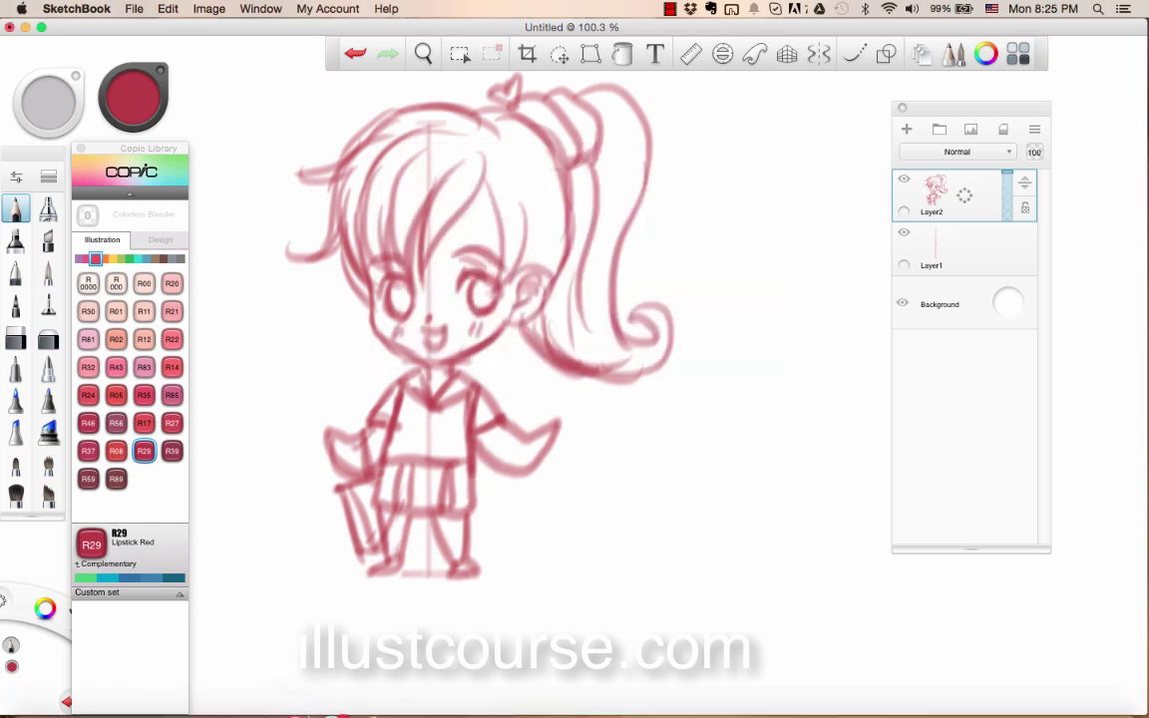
Step: Switch to CLIP STUDIO PAINT and minimize the SketchBook window
{"action": "mouse_move", "coordinate": [320, 698]}
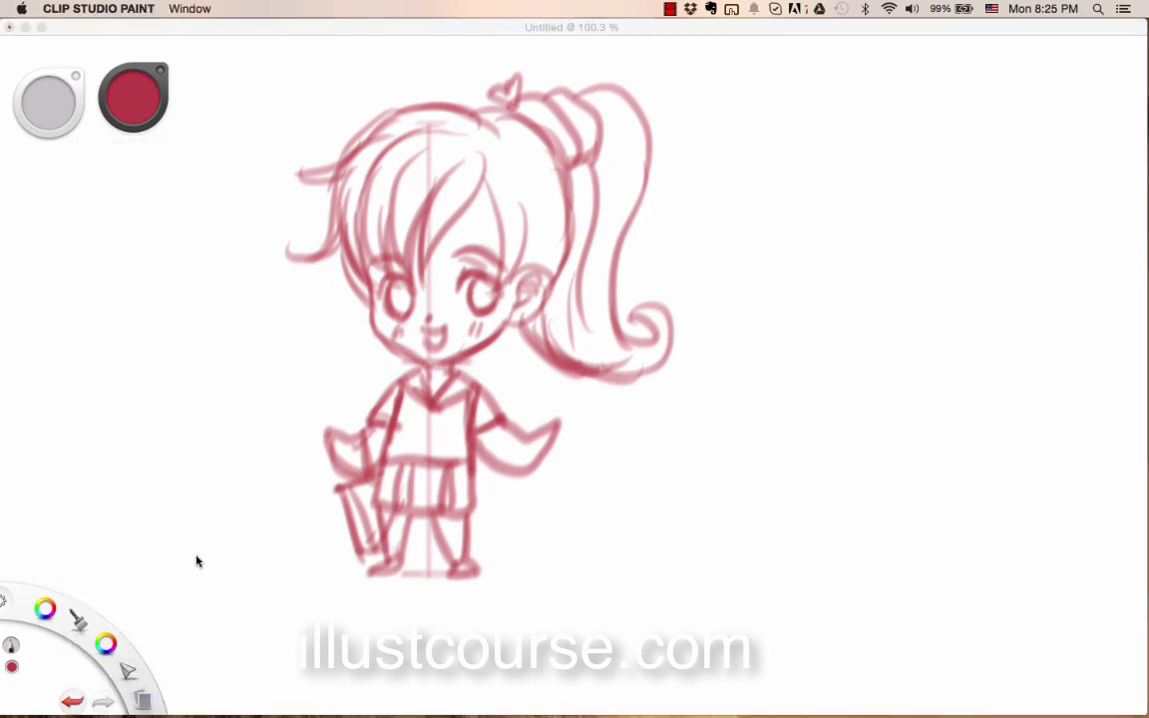
{"action": "left_click", "coordinate": [25, 27]}
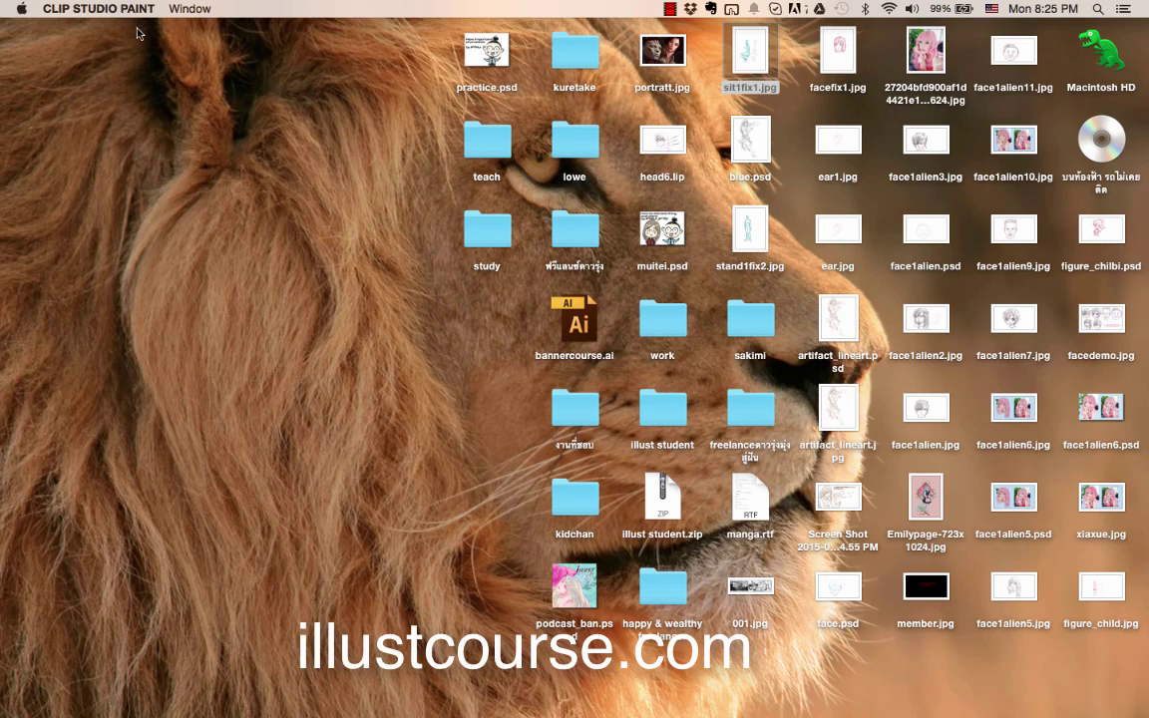
{"action": "left_click", "coordinate": [177, 291]}
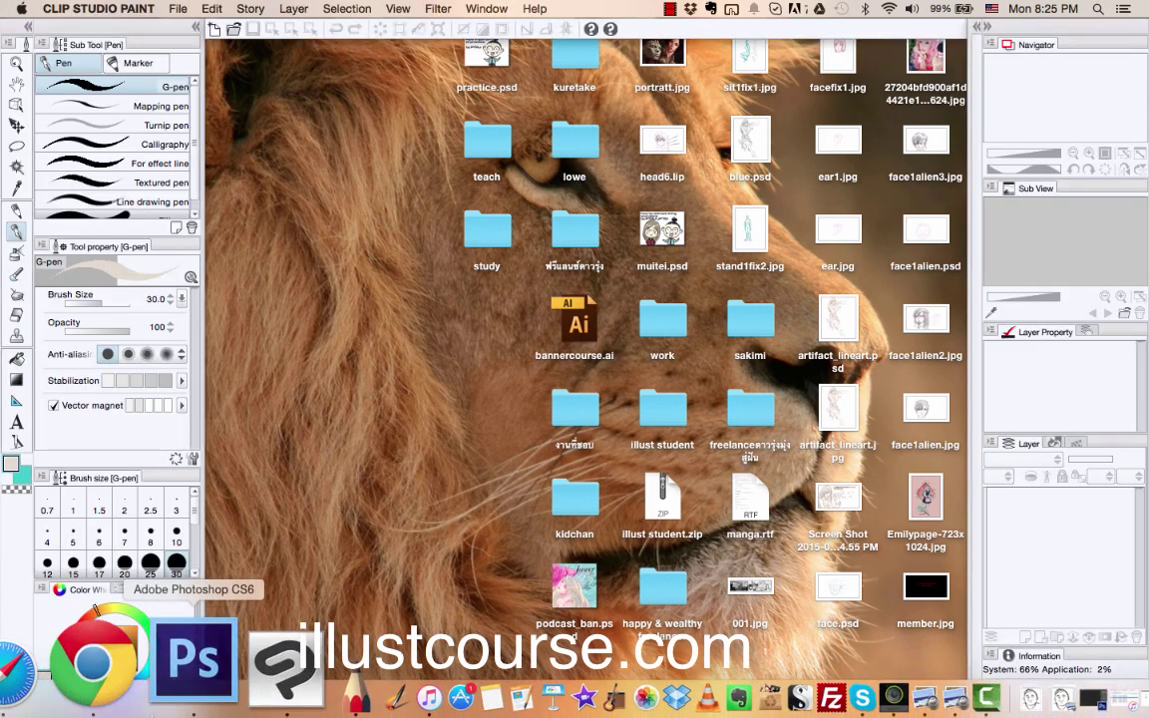
Step: Open figure_chilbi.psd from the Desktop
{"action": "left_click", "coordinate": [180, 10]}
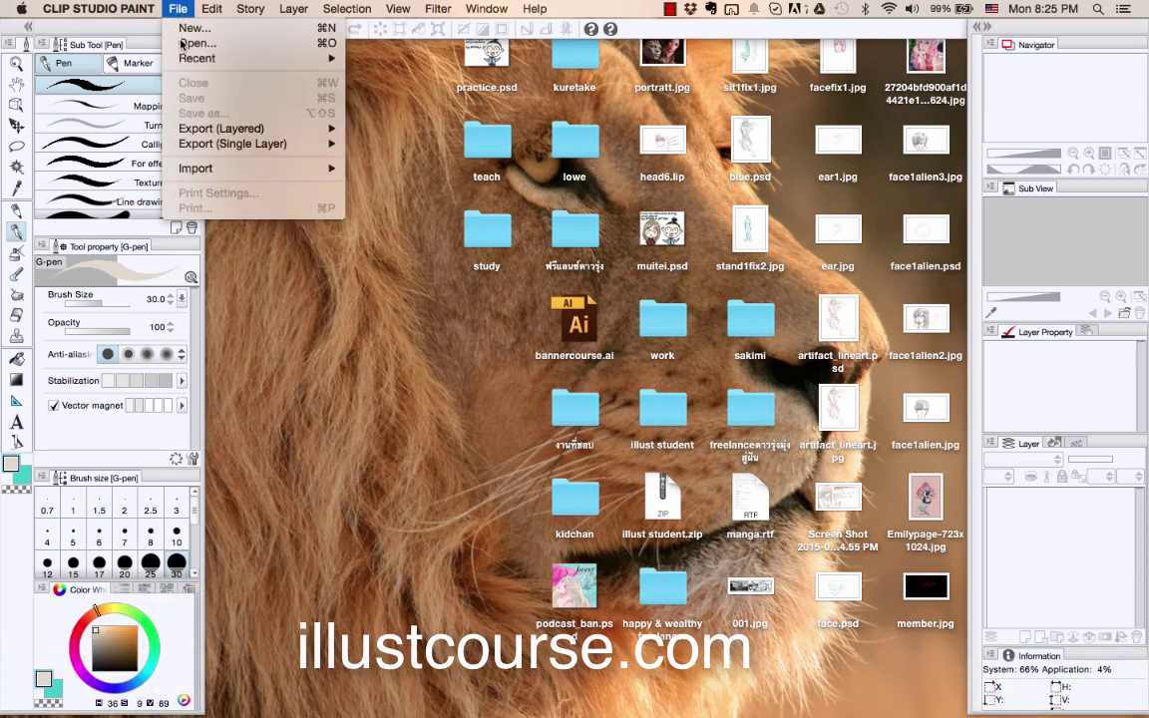
{"action": "left_click", "coordinate": [189, 45]}
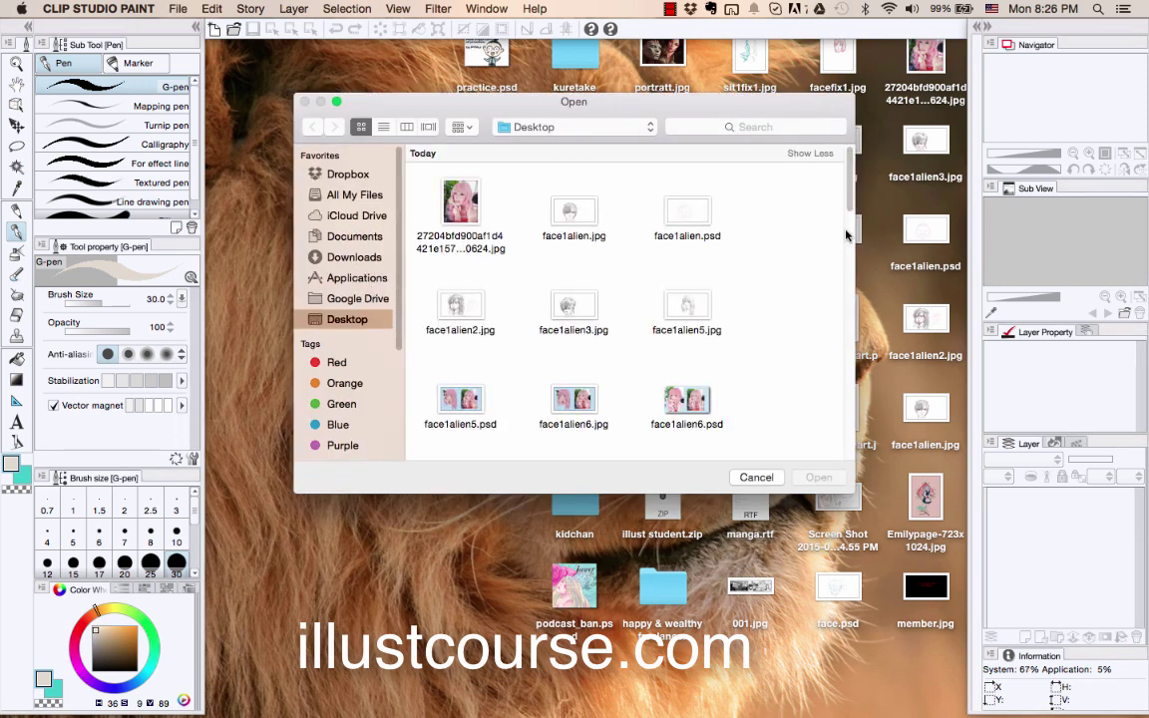
{"action": "scroll", "coordinate": [847, 229], "scroll_direction": "down", "scroll_amount": 3}
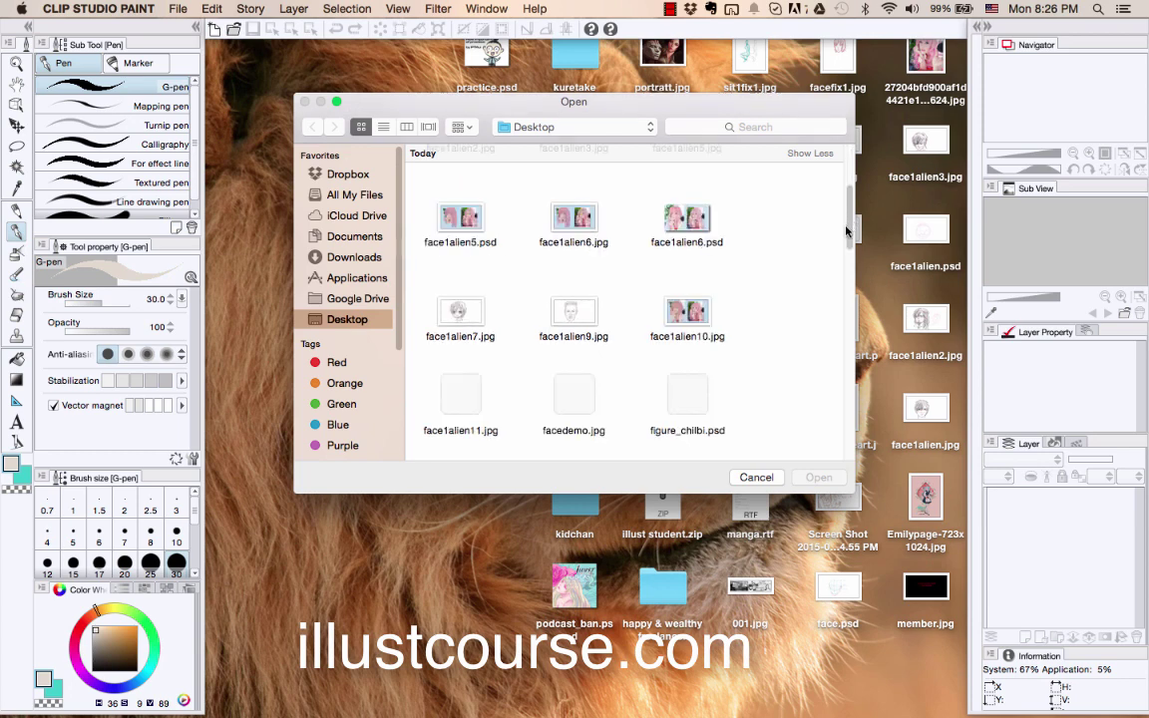
{"action": "scroll", "coordinate": [846, 232], "scroll_direction": "down", "scroll_amount": 3}
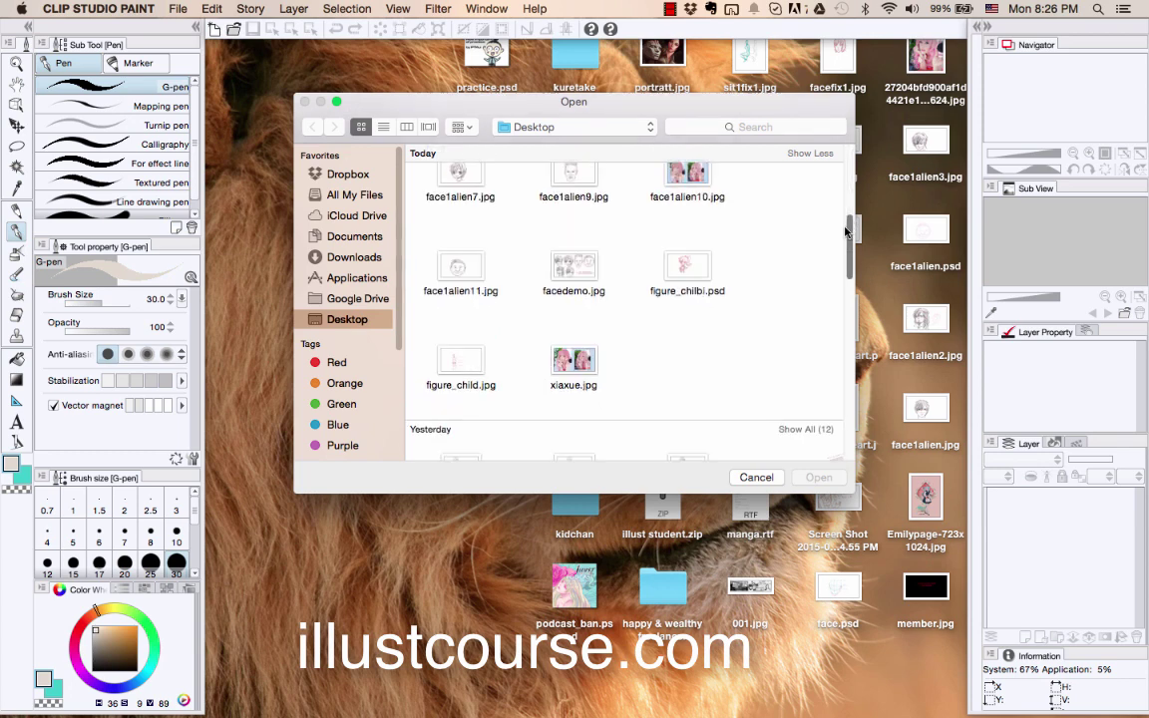
{"action": "left_click", "coordinate": [684, 286]}
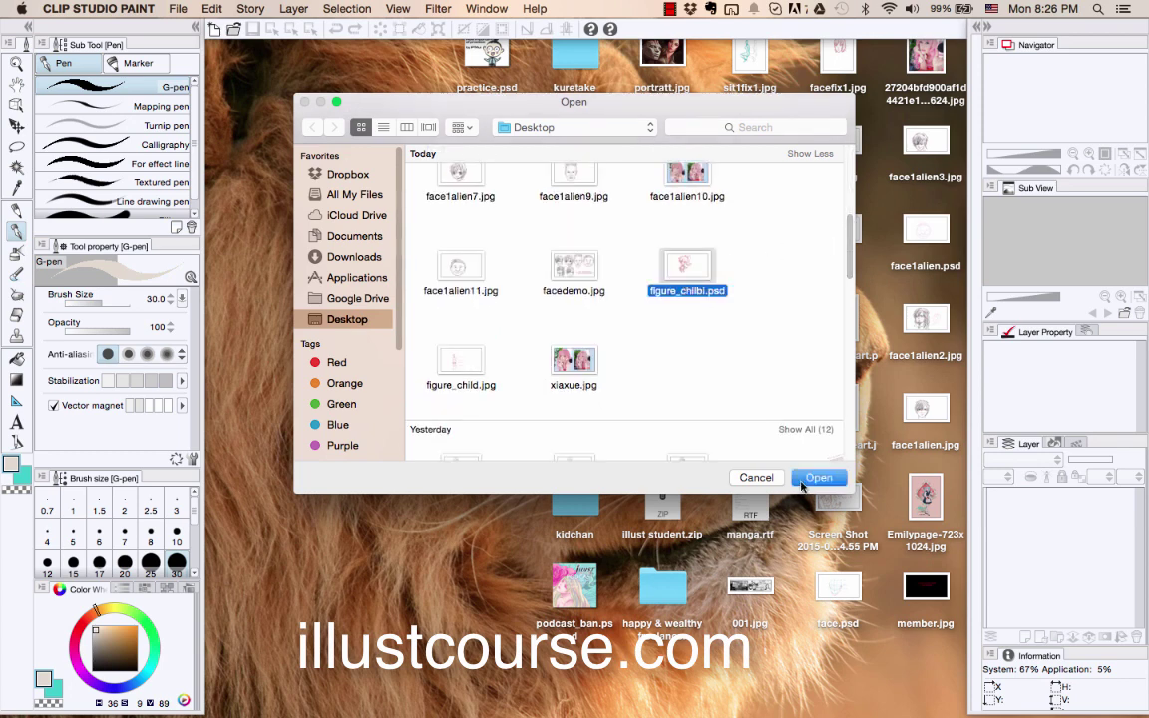
{"action": "key", "text": "Return"}
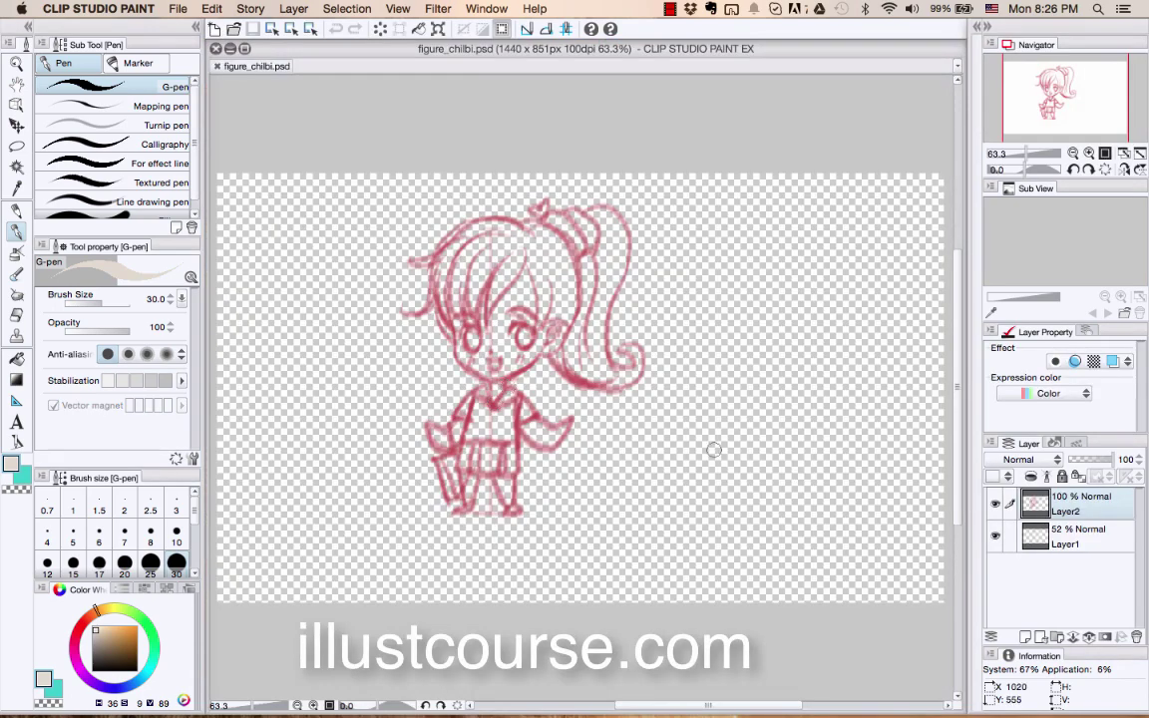
Step: Fill Layer1 with white to make a solid background and set its opacity to 100%
{"action": "left_click", "coordinate": [1051, 538]}
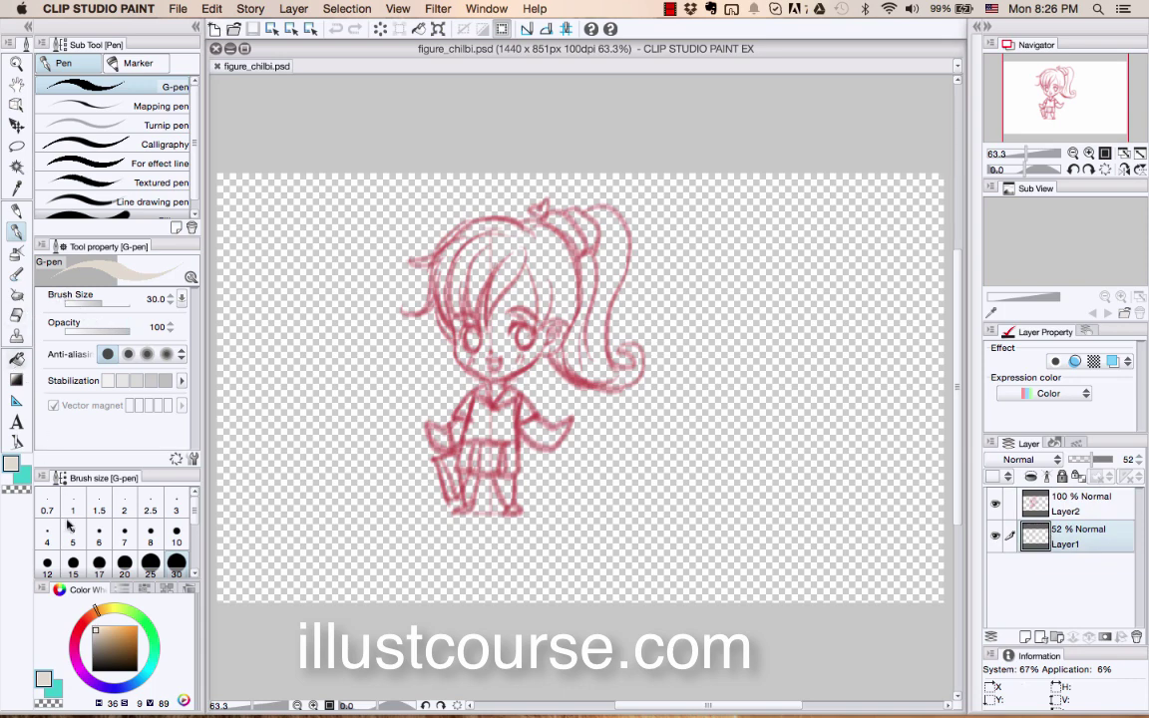
{"action": "left_click", "coordinate": [16, 358]}
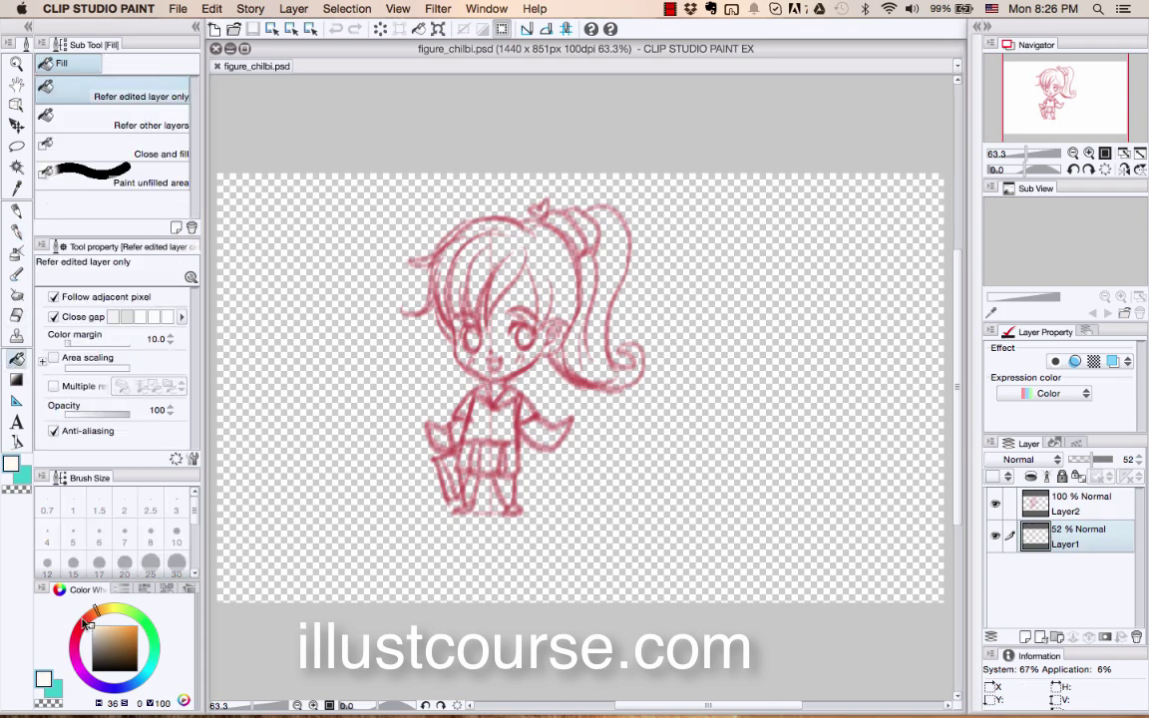
{"action": "left_click", "coordinate": [375, 461]}
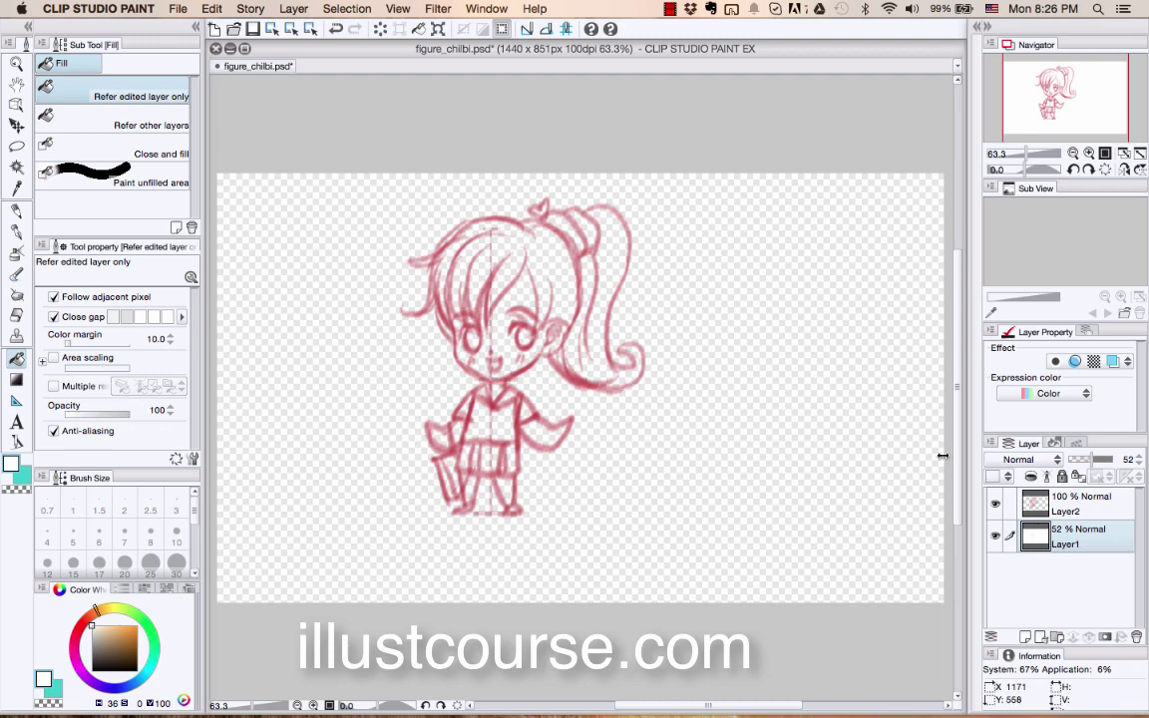
{"action": "left_click_drag", "start_coordinate": [1091, 459], "coordinate": [1108, 459]}
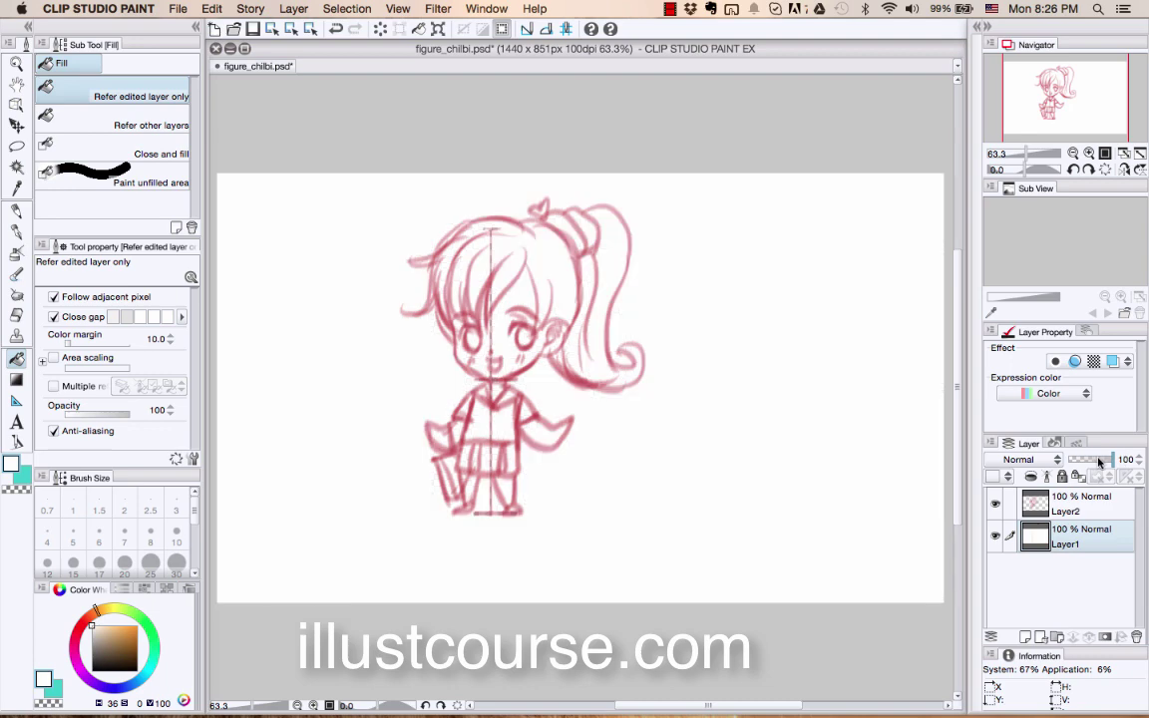
Step: Fade the pink sketch on Layer2 by lowering its opacity to 48%
{"action": "left_click", "coordinate": [1080, 504]}
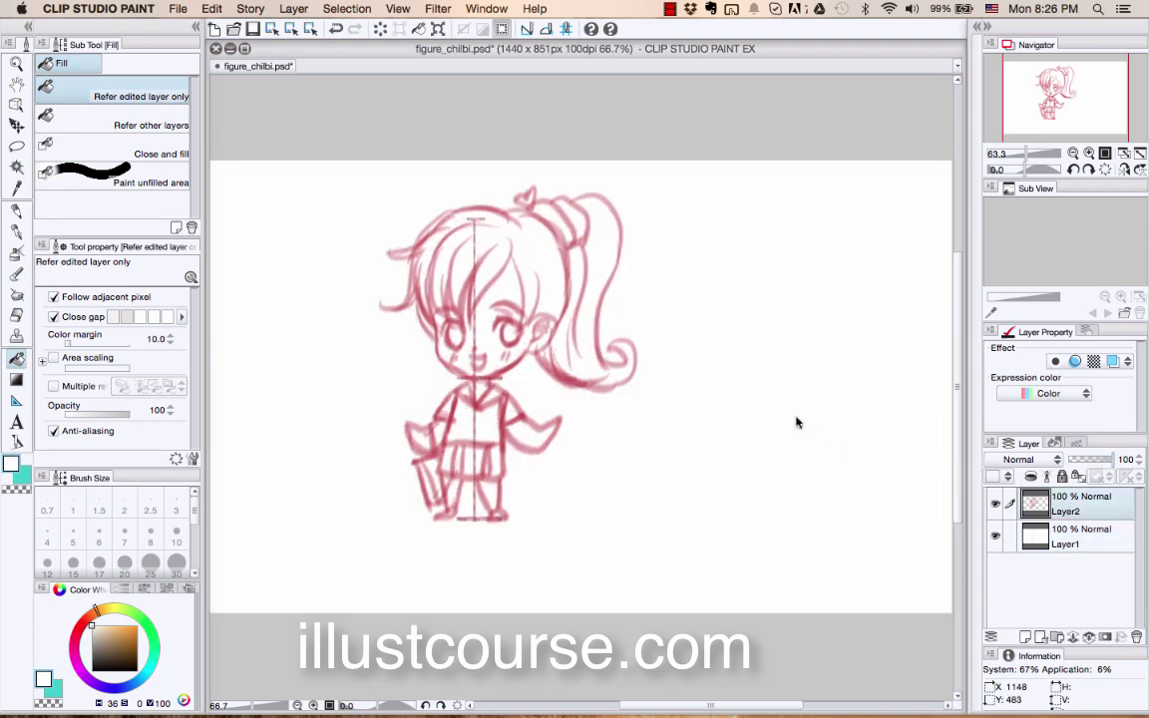
{"action": "scroll", "coordinate": [797, 419], "scroll_direction": "up", "scroll_amount": 2}
{"action": "left_click", "coordinate": [801, 413]}
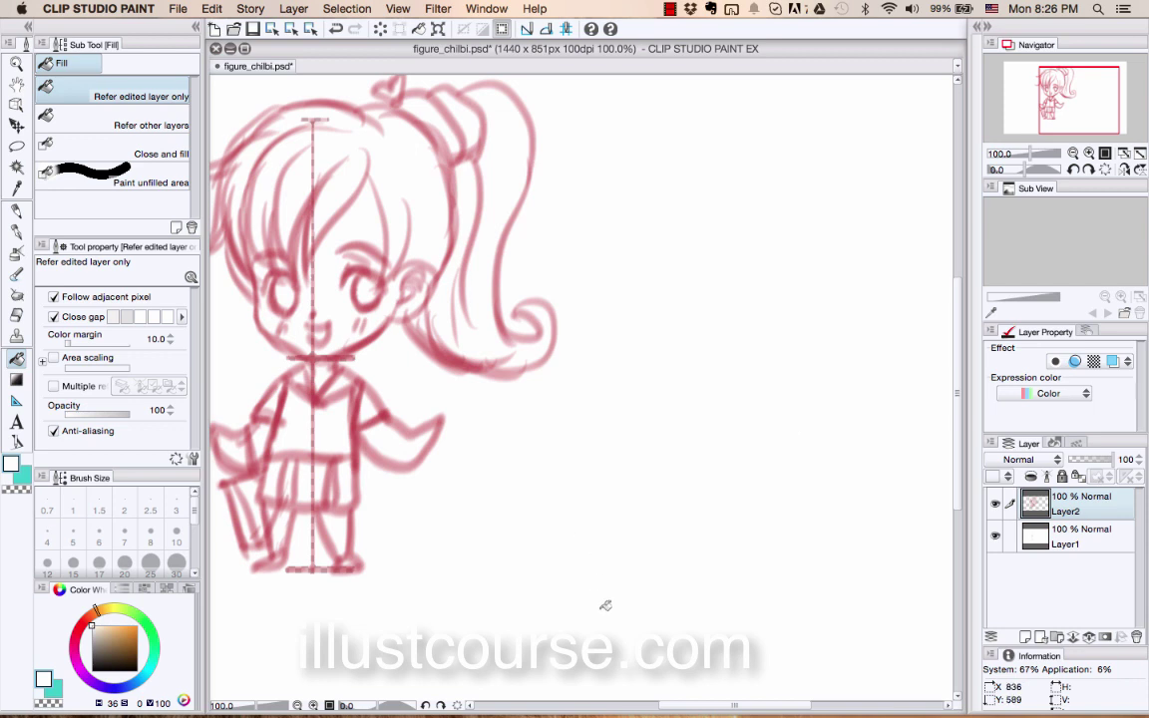
{"action": "left_click_drag", "start_coordinate": [661, 706], "coordinate": [625, 706]}
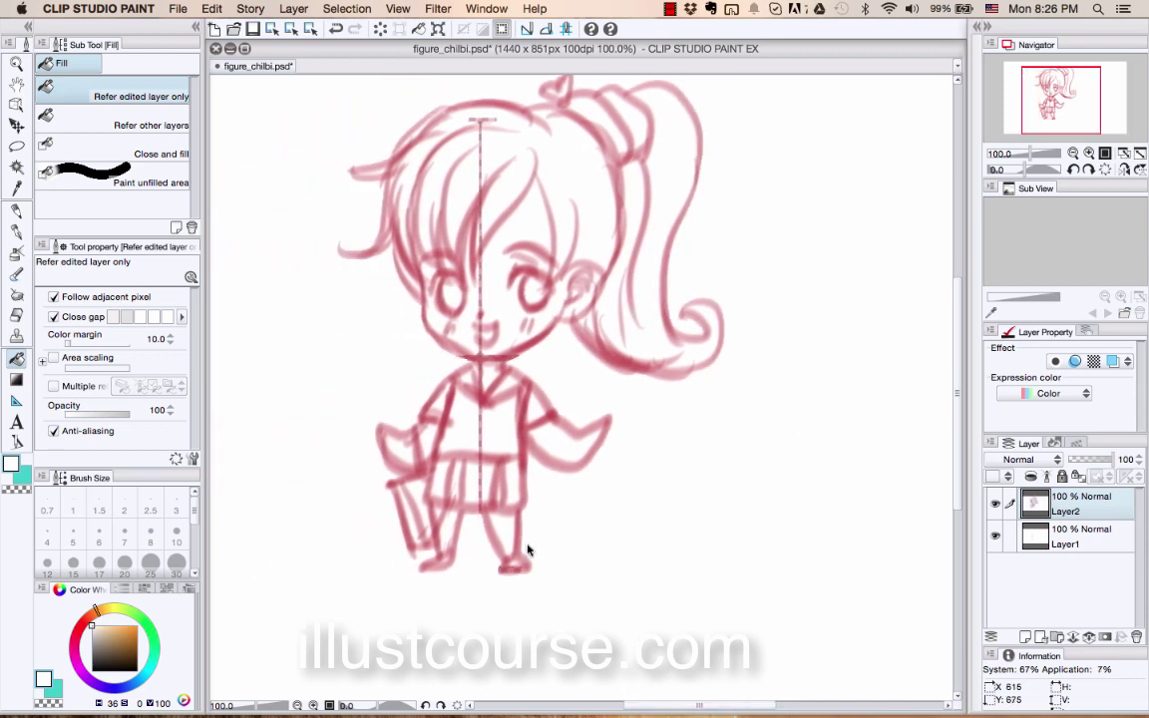
{"action": "key", "text": "super+z"}
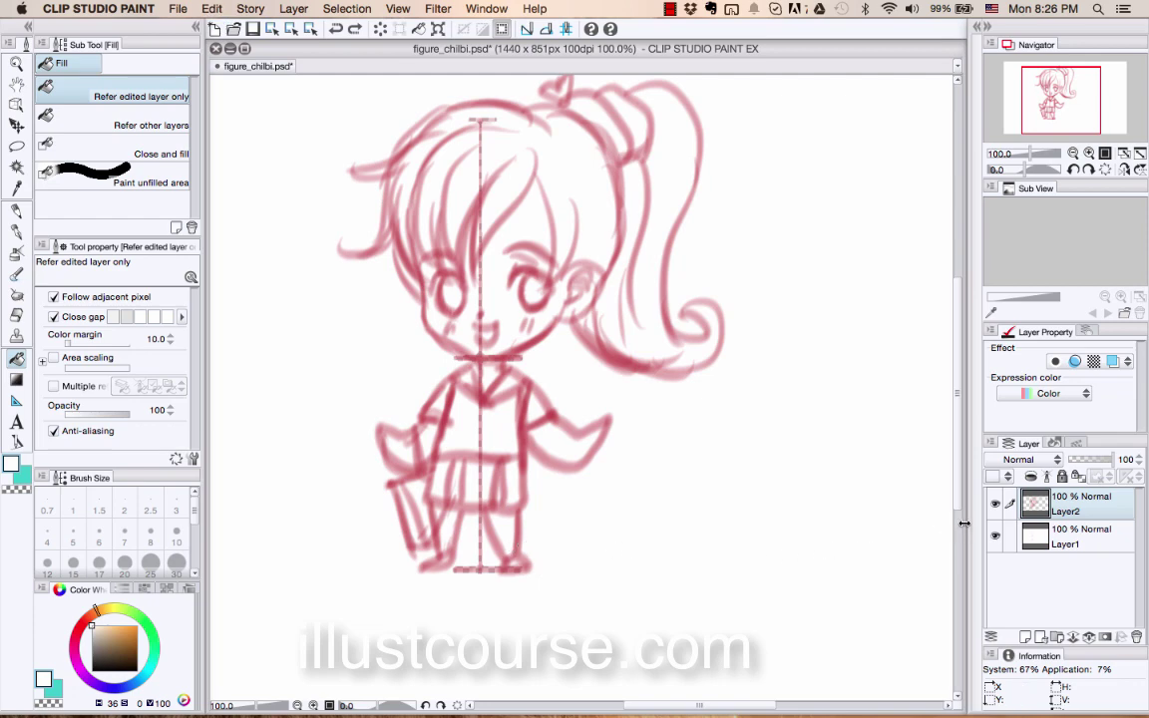
{"action": "left_click", "coordinate": [1077, 459]}
{"action": "left_click", "coordinate": [1089, 458]}
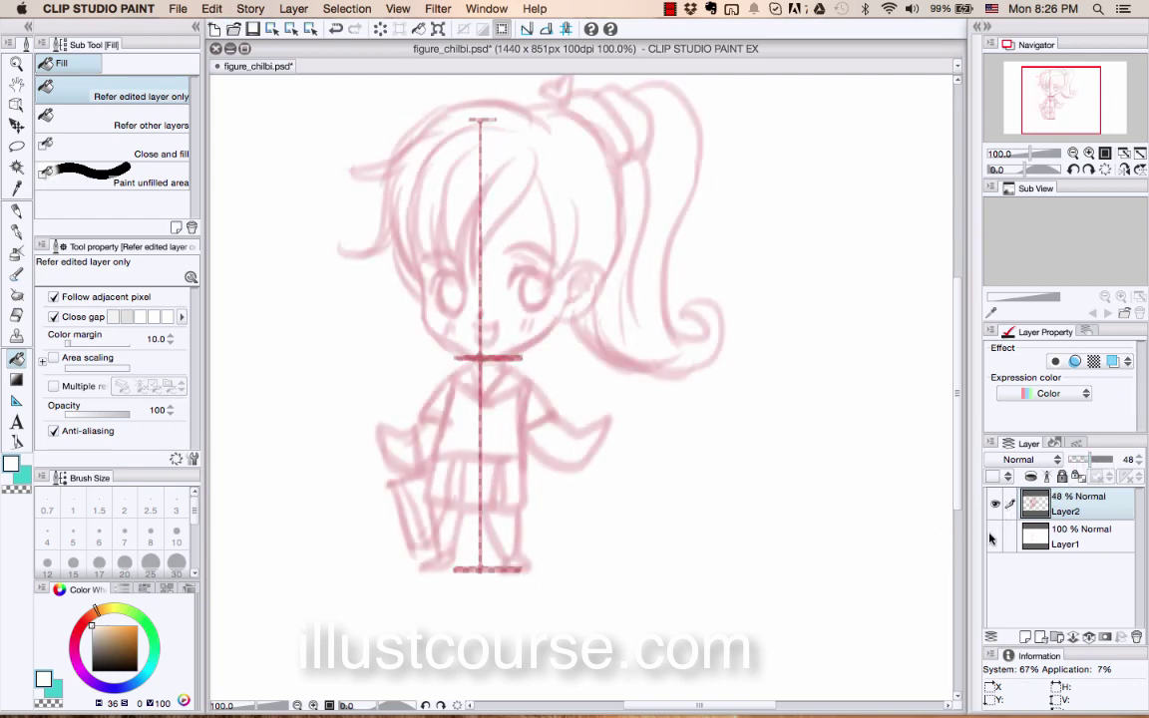
Step: Cover the vertical guideline and its cross marks on Layer1 with white, using the G-pen at size 30
{"action": "left_click", "coordinate": [995, 536]}
{"action": "left_click", "coordinate": [995, 536]}
{"action": "left_click", "coordinate": [1033, 536]}
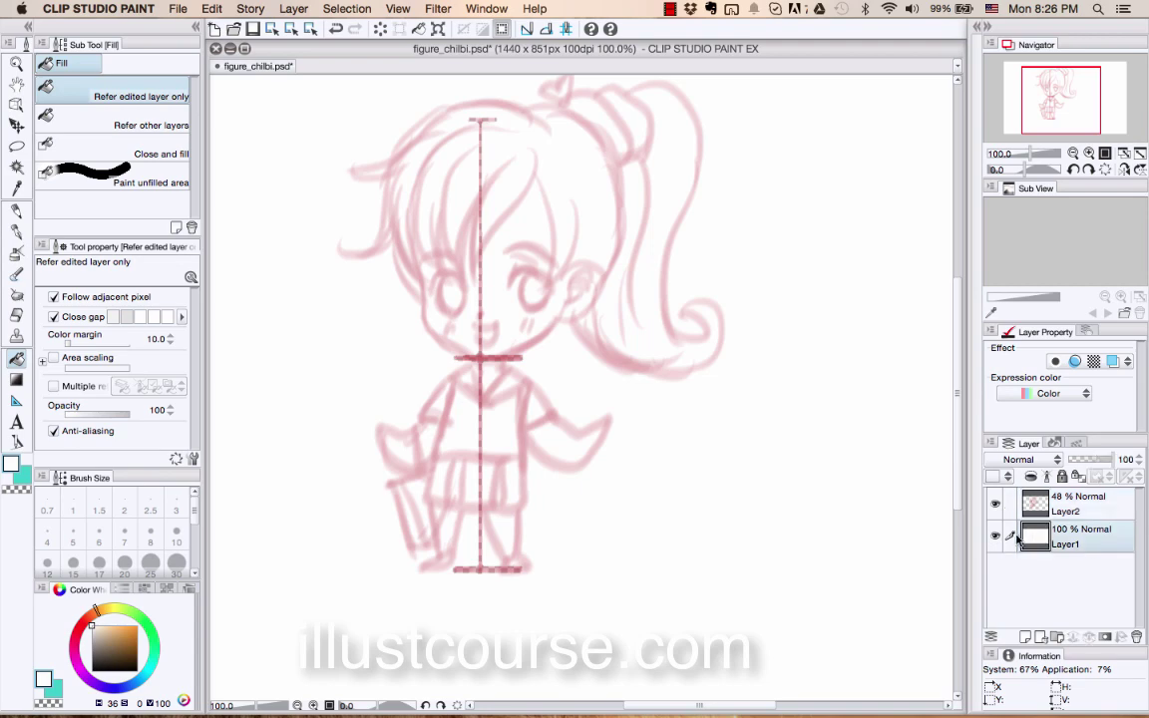
{"action": "left_click", "coordinate": [995, 536]}
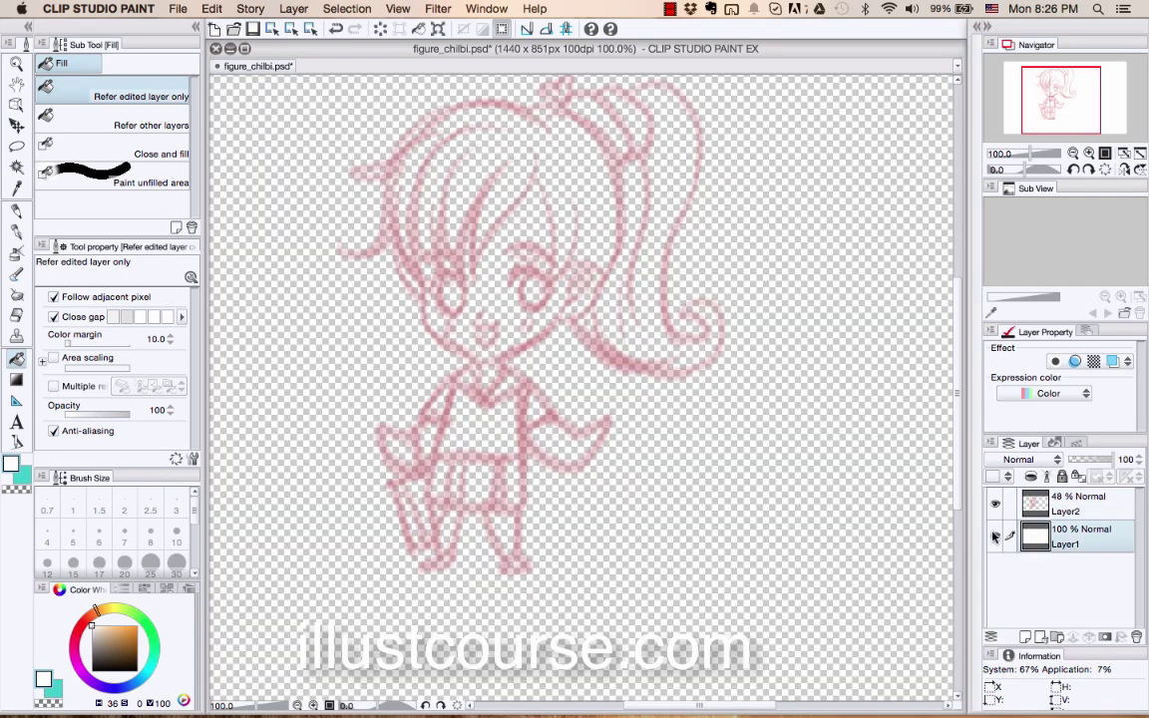
{"action": "left_click", "coordinate": [995, 535]}
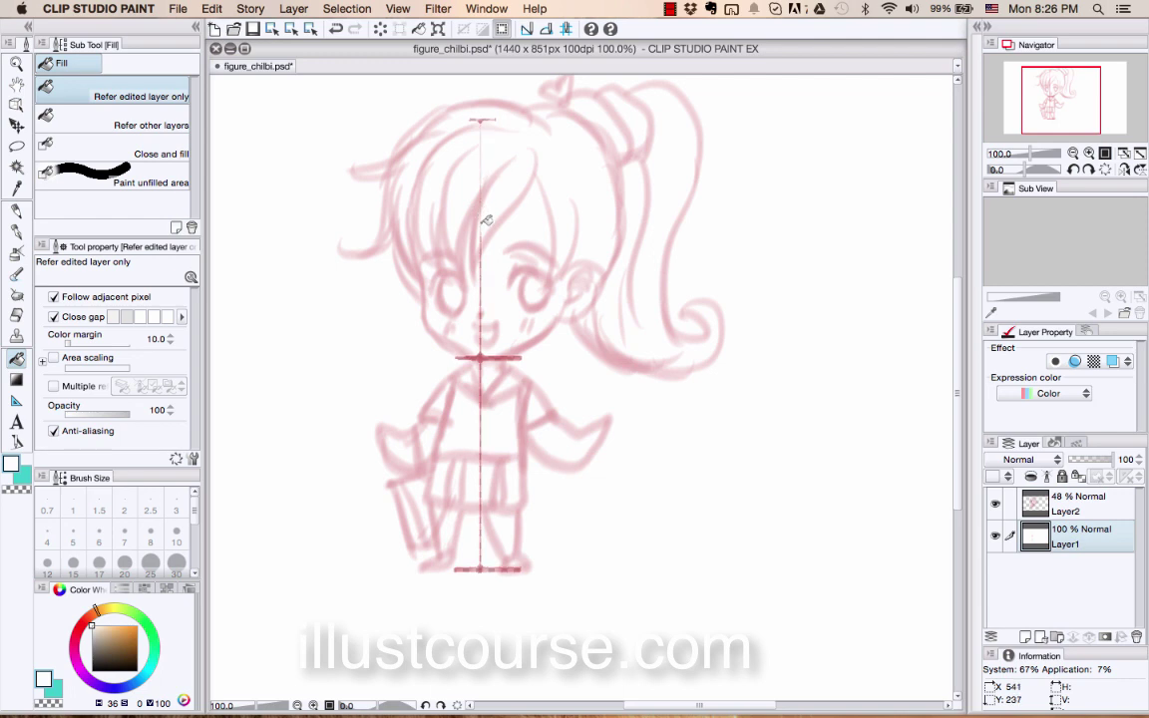
{"action": "left_click", "coordinate": [16, 229]}
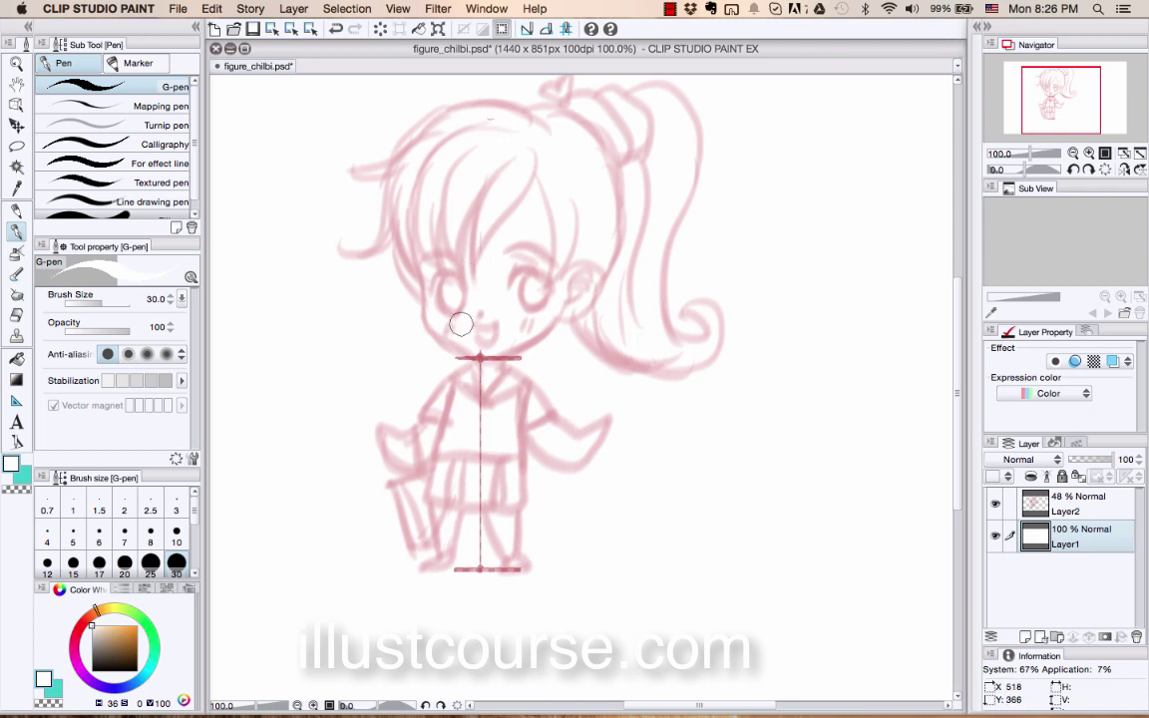
{"action": "mouse_move", "coordinate": [459, 348]}
{"action": "left_mouse_down"}
{"action": "mouse_move", "coordinate": [501, 375]}
{"action": "mouse_move", "coordinate": [510, 350]}
{"action": "mouse_move", "coordinate": [497, 343]}
{"action": "mouse_move", "coordinate": [509, 353]}
{"action": "mouse_move", "coordinate": [479, 375]}
{"action": "mouse_move", "coordinate": [498, 366]}
{"action": "mouse_move", "coordinate": [503, 404]}
{"action": "mouse_move", "coordinate": [459, 421]}
{"action": "mouse_move", "coordinate": [480, 431]}
{"action": "mouse_move", "coordinate": [454, 488]}
{"action": "mouse_move", "coordinate": [504, 486]}
{"action": "mouse_move", "coordinate": [508, 506]}
{"action": "mouse_move", "coordinate": [491, 554]}
{"action": "left_mouse_up"}
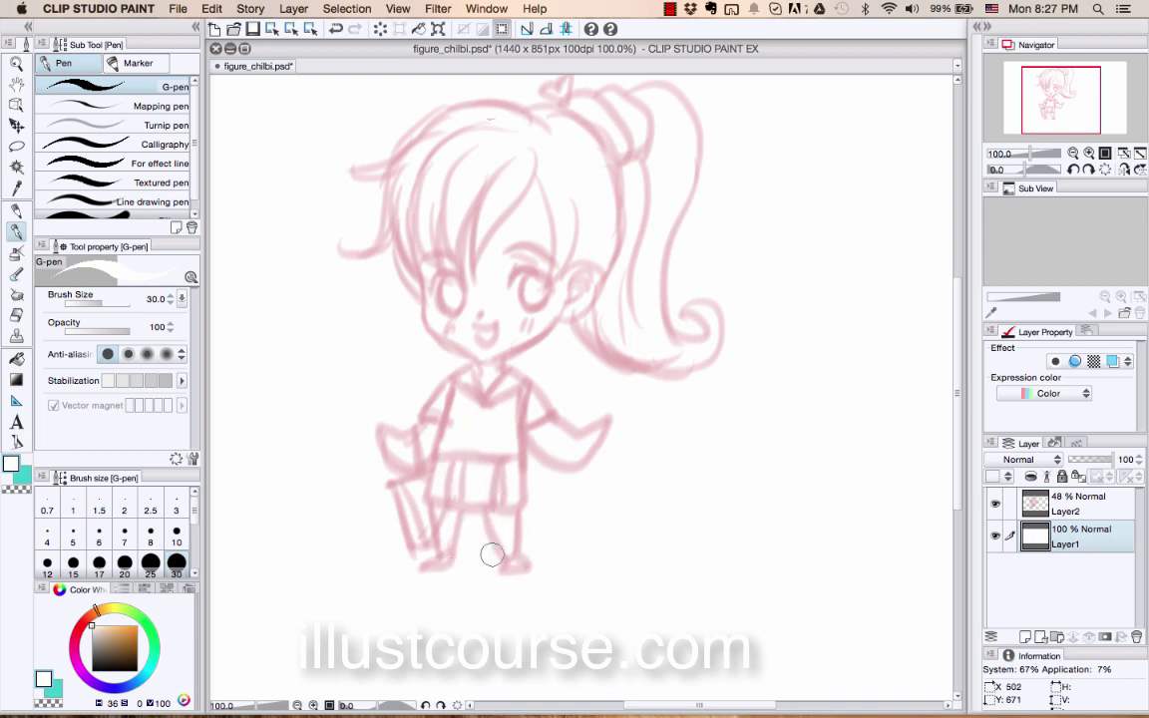
Step: Raise the opacity of Layer2 to 68% and add a new layer above it for the line art
{"action": "left_click", "coordinate": [1061, 503]}
{"action": "left_click", "coordinate": [1100, 460]}
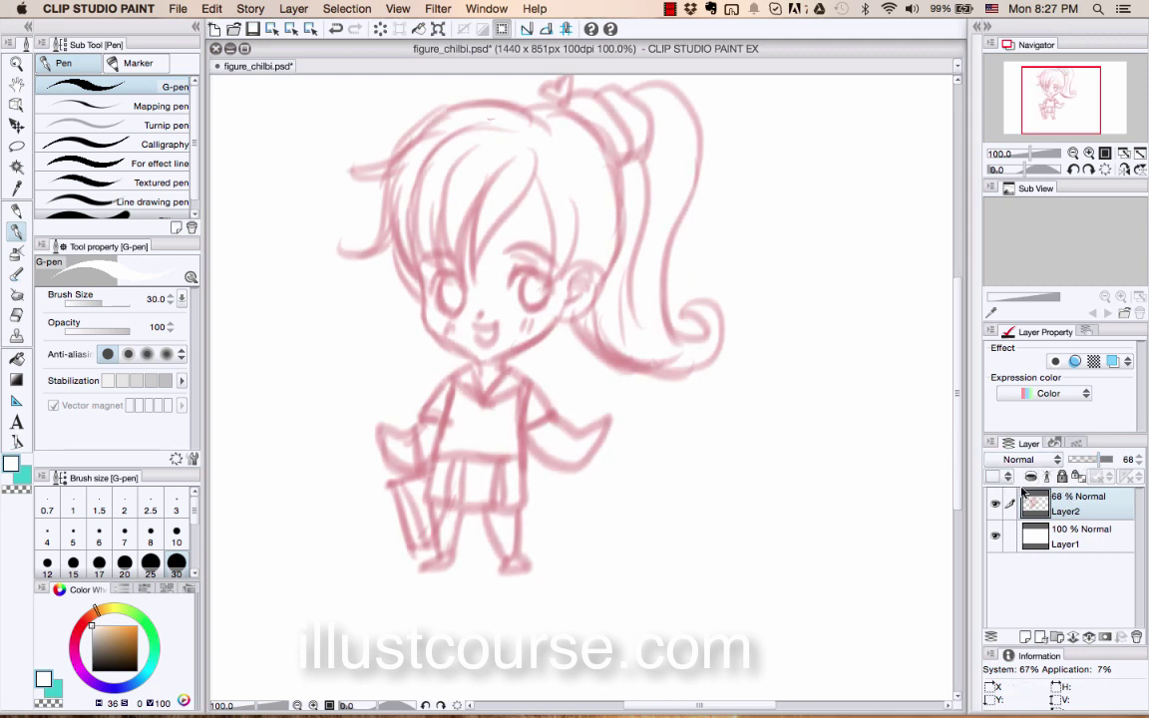
{"action": "left_click", "coordinate": [1025, 638]}
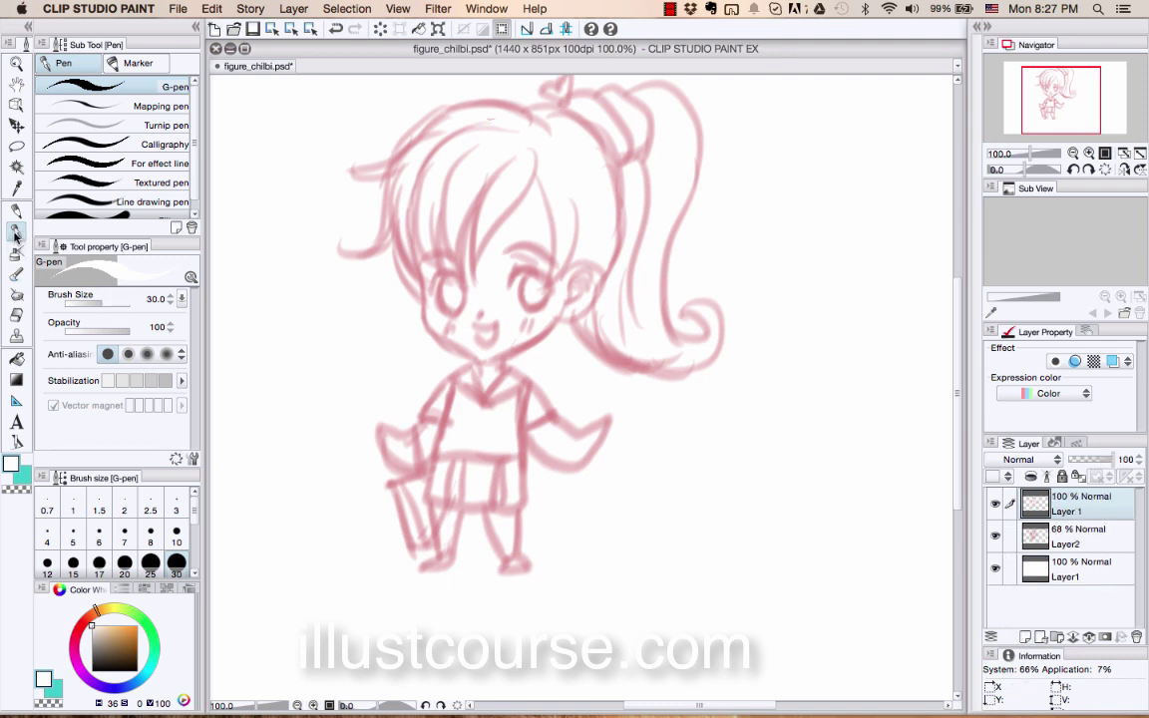
Step: Set the G-pen to a dark brown colour and brush size 10 for inking
{"action": "left_click", "coordinate": [100, 648]}
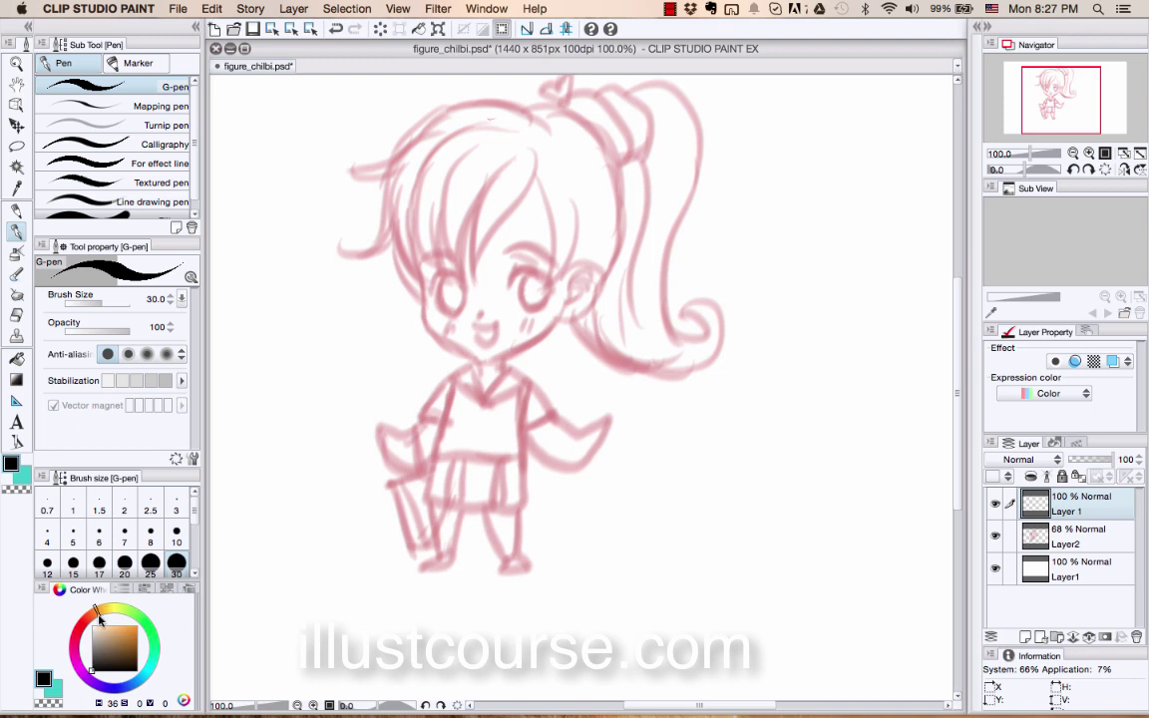
{"action": "left_click_drag", "start_coordinate": [96, 609], "coordinate": [82, 616]}
{"action": "left_click_drag", "start_coordinate": [118, 655], "coordinate": [136, 669]}
{"action": "left_click_drag", "start_coordinate": [84, 614], "coordinate": [78, 617]}
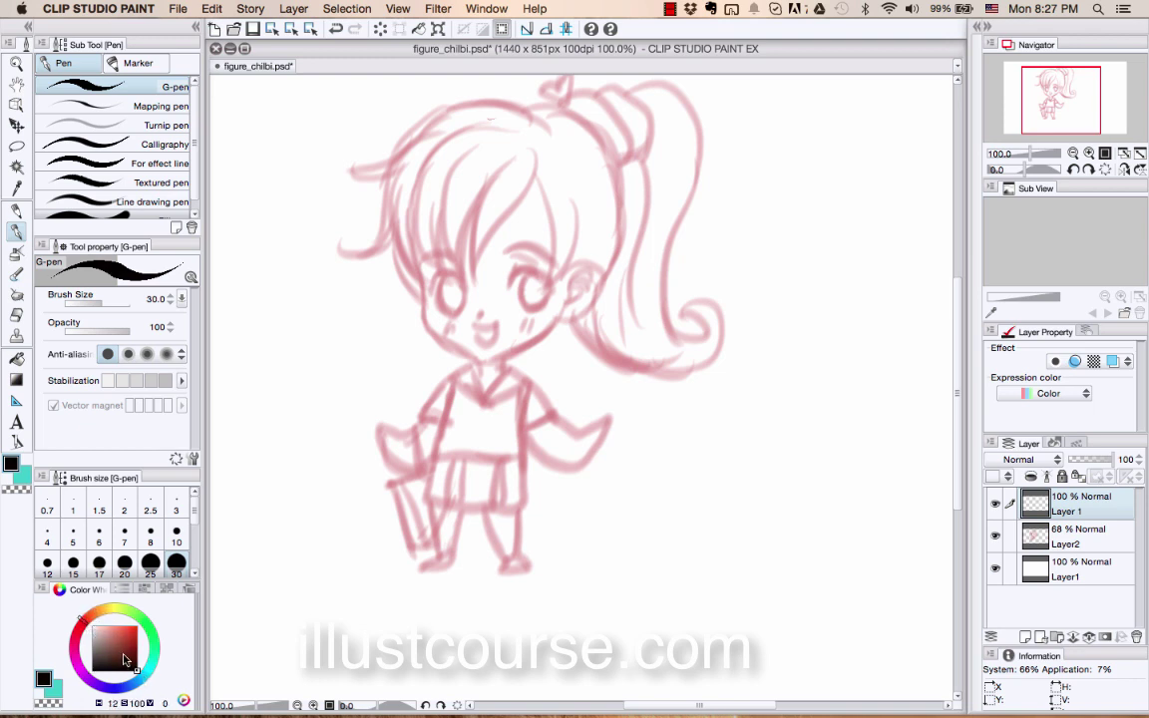
{"action": "left_click", "coordinate": [91, 618]}
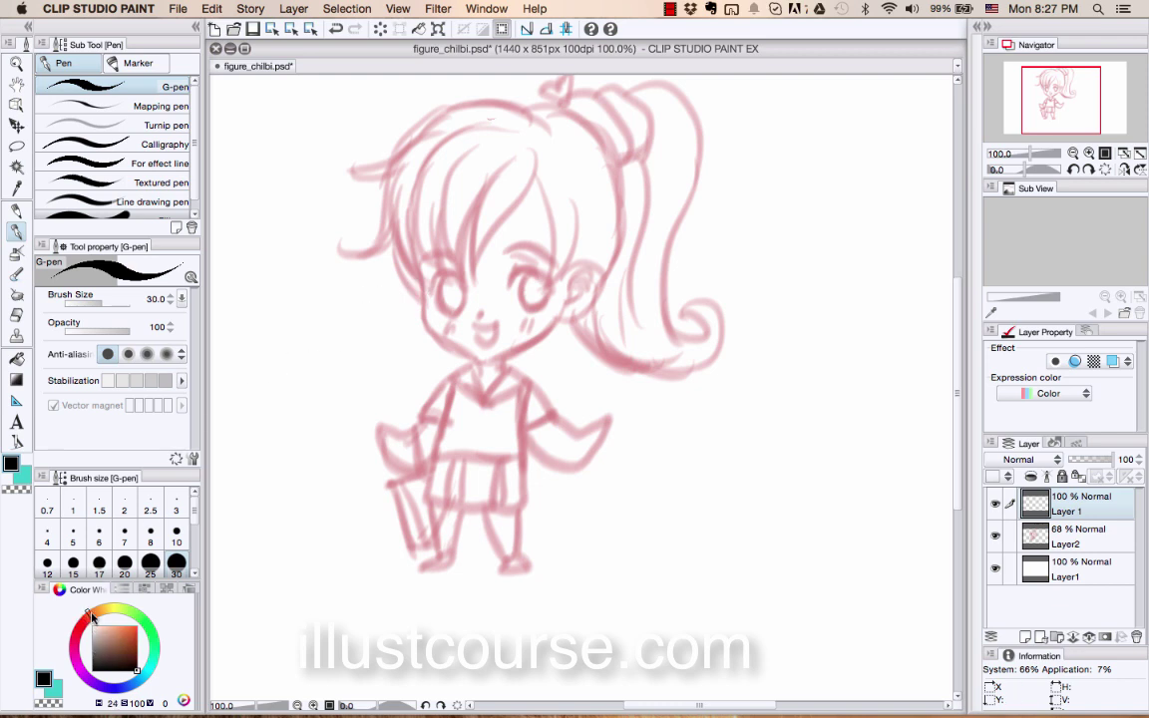
{"action": "left_click", "coordinate": [114, 649]}
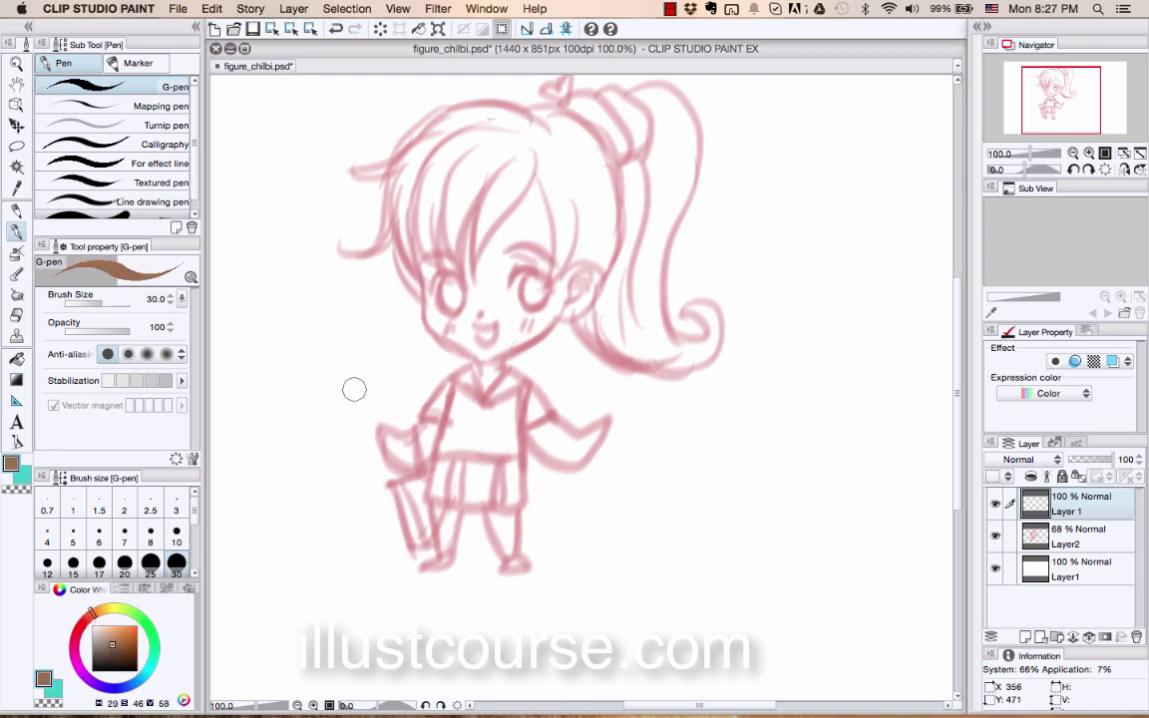
{"action": "left_click", "coordinate": [111, 651]}
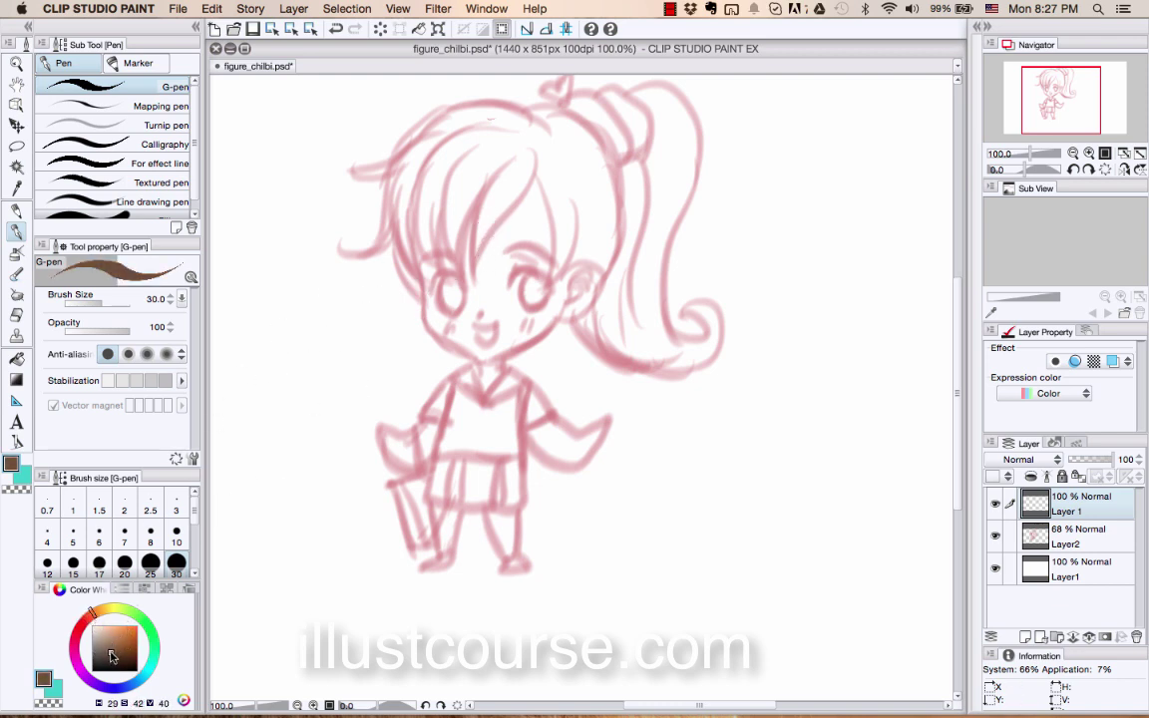
{"action": "left_click", "coordinate": [176, 532]}
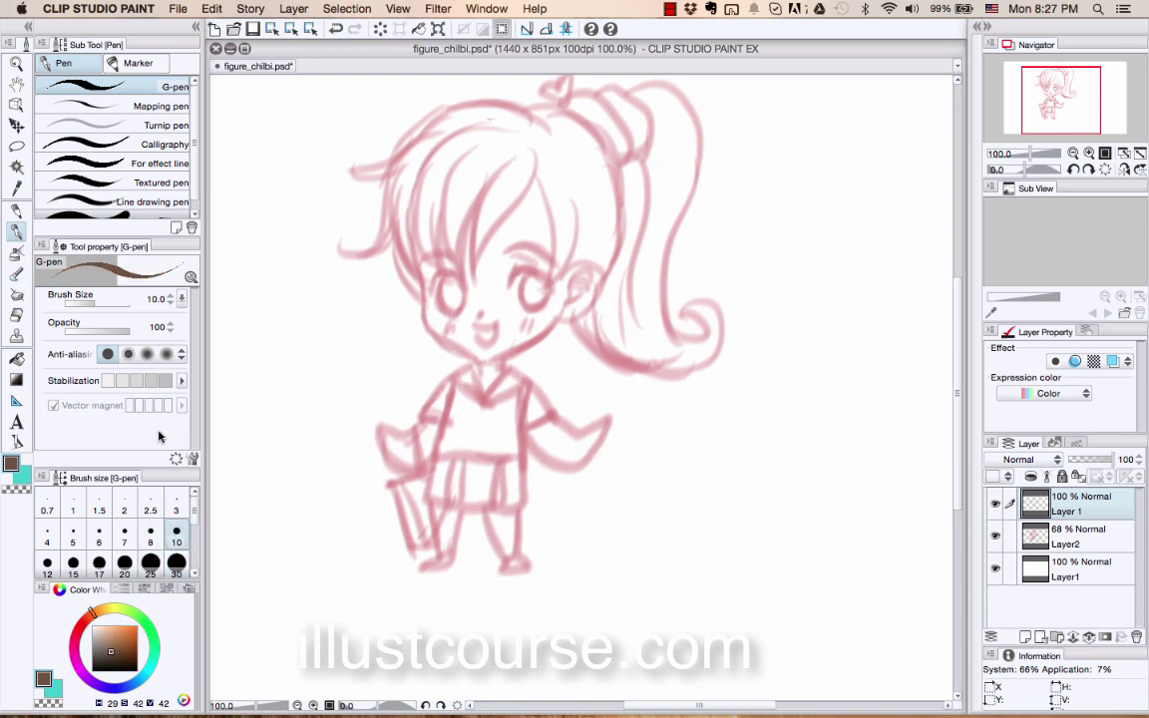
Step: Ink the two long curved strands that form the central lock of the fringe in brown
{"action": "left_click_drag", "start_coordinate": [538, 155], "coordinate": [466, 274]}
{"action": "key", "text": "super+z"}
{"action": "left_click_drag", "start_coordinate": [537, 147], "coordinate": [476, 270]}
{"action": "left_click_drag", "start_coordinate": [496, 173], "coordinate": [476, 277]}
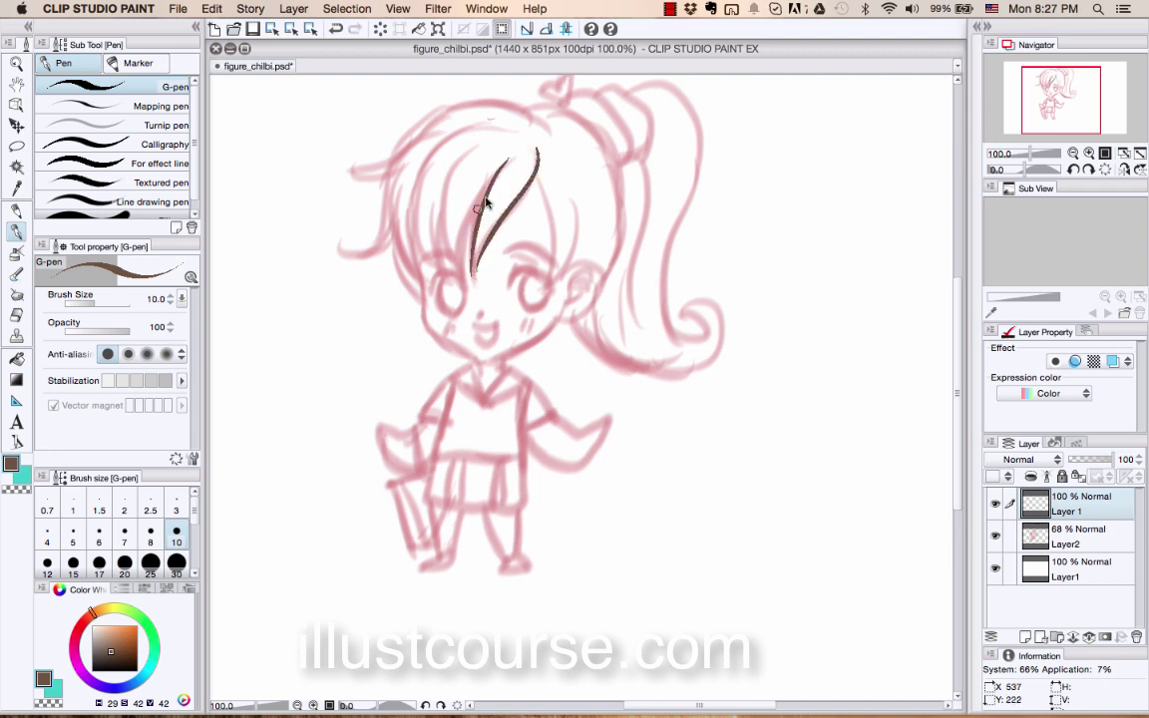
{"action": "key", "text": "super+z"}
{"action": "left_click_drag", "start_coordinate": [499, 164], "coordinate": [477, 278]}
Step: Ink the curved outer strand left of the central lock and a short strand joining its tip
{"action": "left_click_drag", "start_coordinate": [456, 149], "coordinate": [474, 277]}
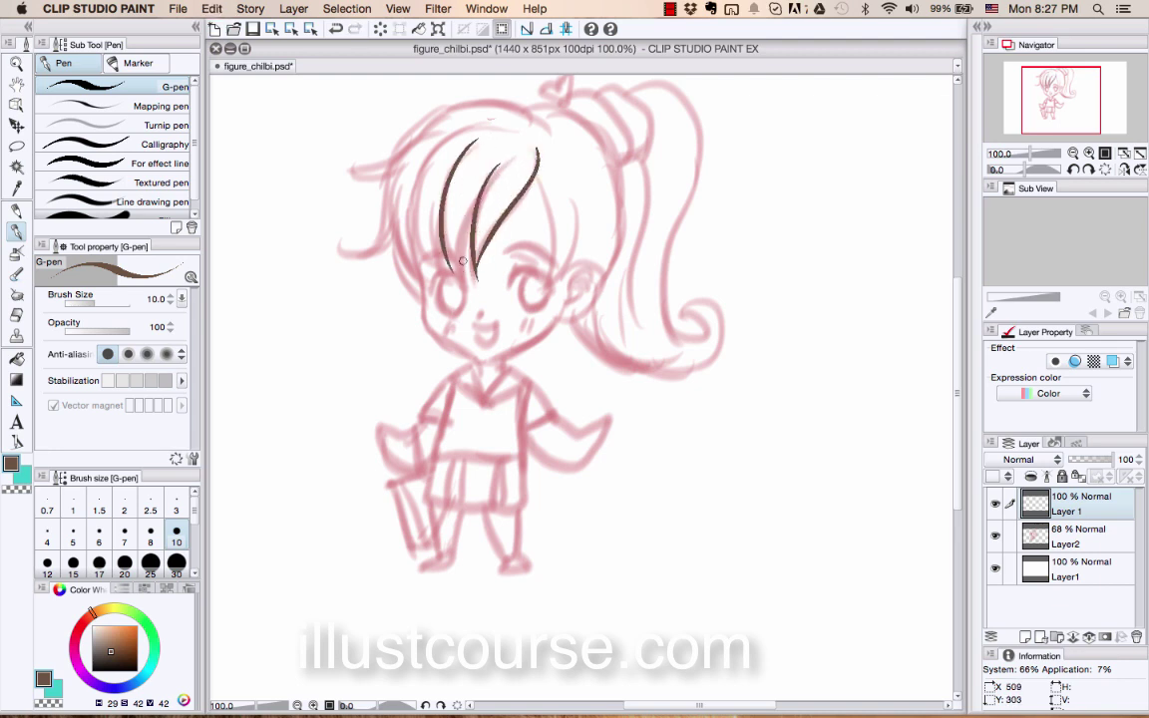
{"action": "key", "text": "super+z"}
{"action": "left_click_drag", "start_coordinate": [455, 151], "coordinate": [476, 279]}
{"action": "left_click_drag", "start_coordinate": [461, 233], "coordinate": [461, 286]}
{"action": "key", "text": "super+z"}
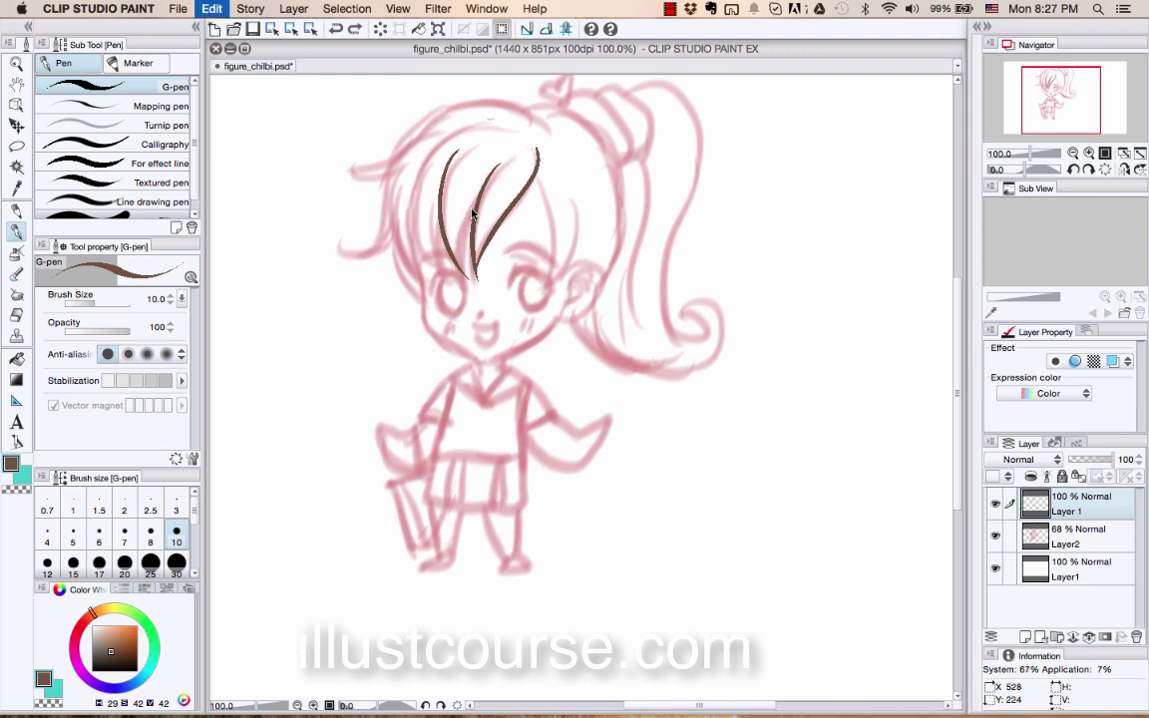
{"action": "left_click_drag", "start_coordinate": [480, 193], "coordinate": [468, 279]}
{"action": "key", "text": "super+z"}
{"action": "left_click_drag", "start_coordinate": [479, 193], "coordinate": [466, 282]}
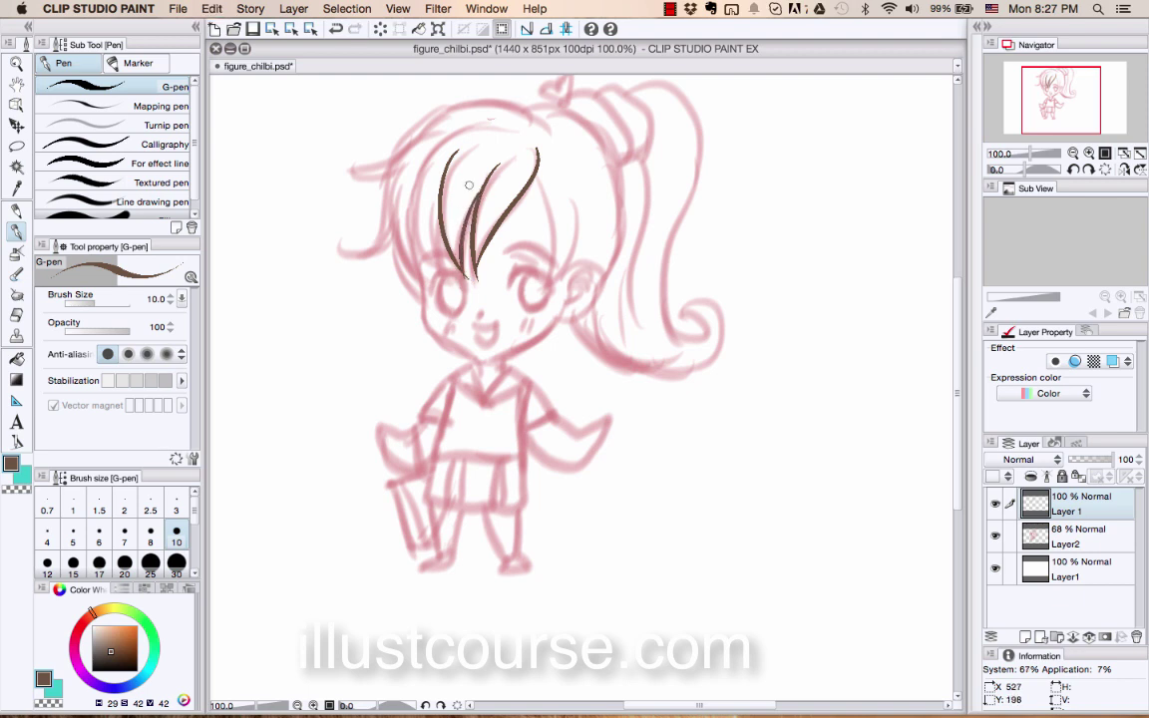
Step: Ink the sweeping strands across the upper fringe and the crown outline out to the flicked tufts on the left
{"action": "left_click_drag", "start_coordinate": [499, 129], "coordinate": [439, 183]}
{"action": "key", "text": "super+z"}
{"action": "left_click_drag", "start_coordinate": [500, 129], "coordinate": [439, 183]}
{"action": "mouse_move", "coordinate": [537, 116]}
{"action": "left_mouse_down"}
{"action": "mouse_move", "coordinate": [405, 92]}
{"action": "mouse_move", "coordinate": [349, 146]}
{"action": "left_mouse_up"}
{"action": "key", "text": "super+z"}
{"action": "mouse_move", "coordinate": [529, 110]}
{"action": "left_mouse_down"}
{"action": "mouse_move", "coordinate": [454, 108]}
{"action": "mouse_move", "coordinate": [428, 128]}
{"action": "mouse_move", "coordinate": [406, 153]}
{"action": "mouse_move", "coordinate": [375, 235]}
{"action": "left_mouse_up"}
{"action": "key", "text": "super+z"}
Step: Ink the hair down the left side of the face and the jagged fringe tips above the left eye
{"action": "mouse_move", "coordinate": [387, 171]}
{"action": "left_mouse_down"}
{"action": "mouse_move", "coordinate": [356, 240]}
{"action": "mouse_move", "coordinate": [396, 271]}
{"action": "left_mouse_up"}
{"action": "left_click_drag", "start_coordinate": [393, 226], "coordinate": [409, 299]}
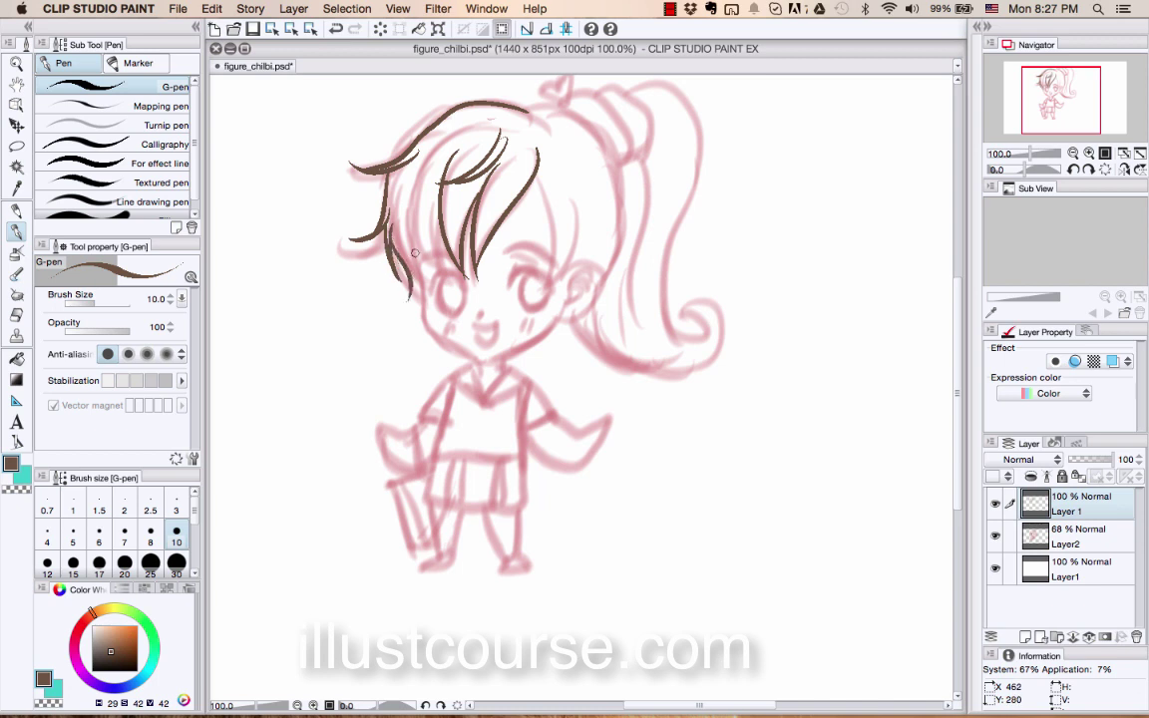
{"action": "left_click_drag", "start_coordinate": [412, 255], "coordinate": [399, 303]}
{"action": "mouse_move", "coordinate": [414, 246]}
{"action": "left_mouse_down"}
{"action": "mouse_move", "coordinate": [431, 279]}
{"action": "mouse_move", "coordinate": [465, 282]}
{"action": "left_mouse_up"}
Step: Ink the fringe strands right of the face, the back-of-head outline and the ear
{"action": "left_click_drag", "start_coordinate": [538, 183], "coordinate": [548, 277]}
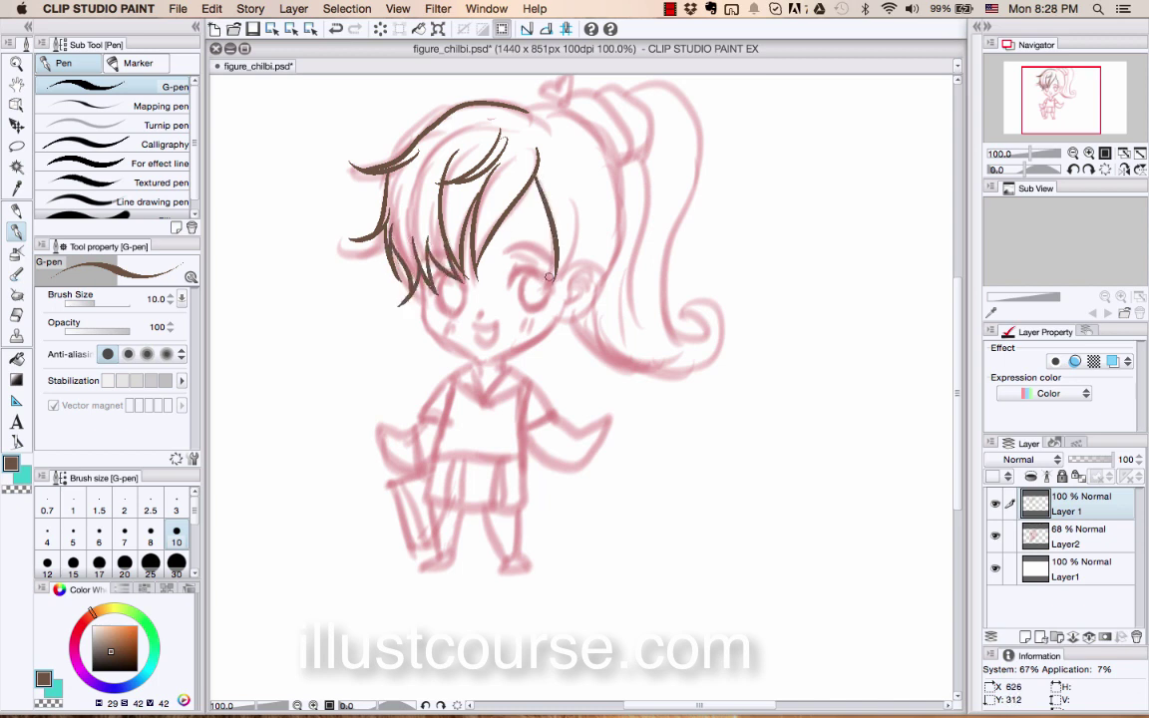
{"action": "left_click_drag", "start_coordinate": [569, 200], "coordinate": [546, 257]}
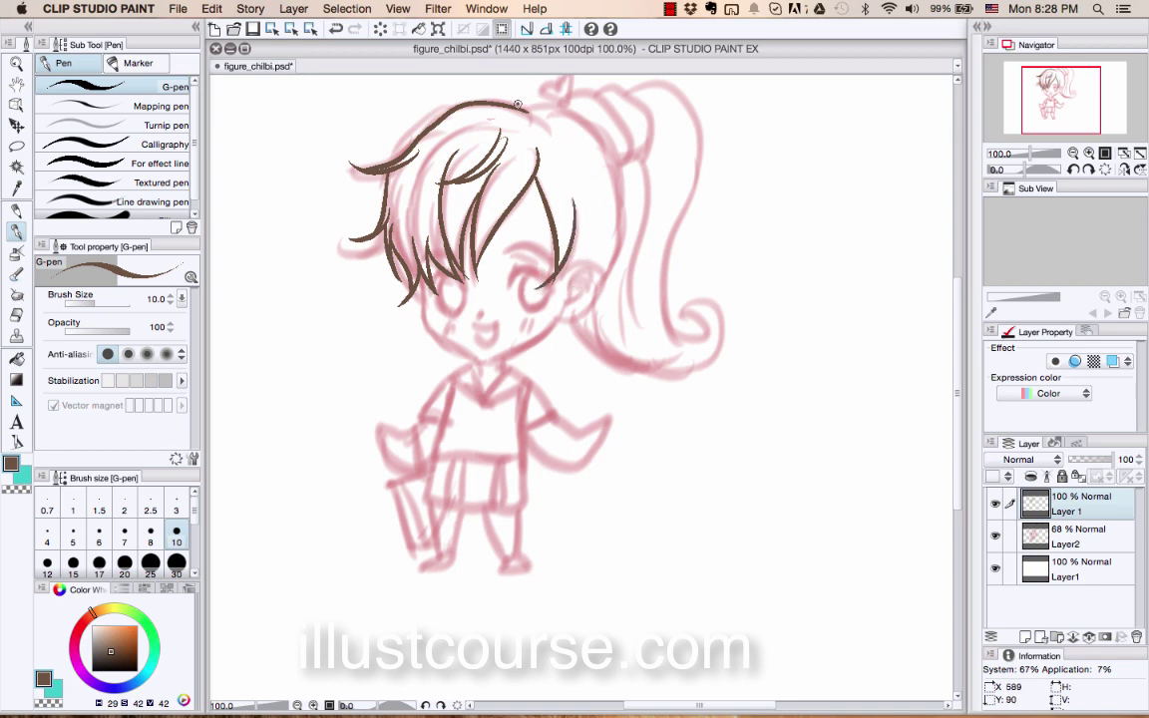
{"action": "key", "text": "super+z"}
{"action": "mouse_move", "coordinate": [518, 104]}
{"action": "left_mouse_down"}
{"action": "mouse_move", "coordinate": [593, 131]}
{"action": "mouse_move", "coordinate": [618, 176]}
{"action": "mouse_move", "coordinate": [618, 252]}
{"action": "mouse_move", "coordinate": [609, 271]}
{"action": "mouse_move", "coordinate": [574, 273]}
{"action": "mouse_move", "coordinate": [594, 279]}
{"action": "mouse_move", "coordinate": [595, 301]}
{"action": "mouse_move", "coordinate": [561, 327]}
{"action": "mouse_move", "coordinate": [583, 289]}
{"action": "left_mouse_up"}
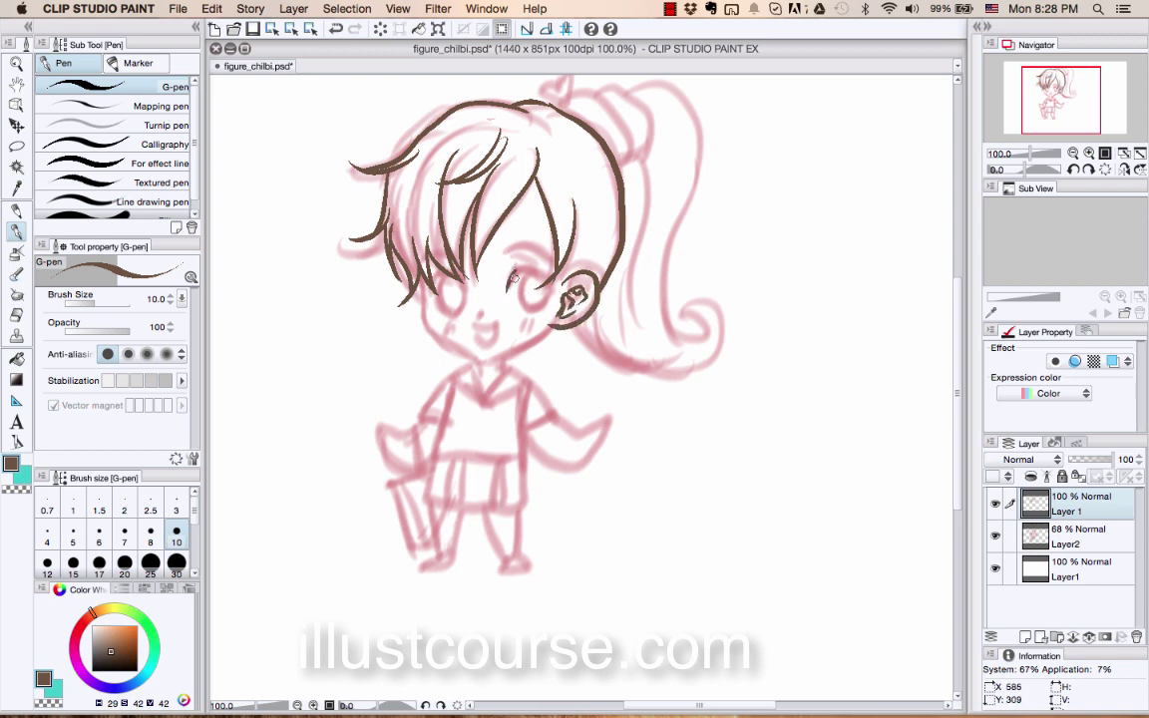
Step: Ink the face over the sketch: both eyes, eyebrow, nose, smiling mouth, jawline and cheek marks
{"action": "mouse_move", "coordinate": [509, 285]}
{"action": "left_mouse_down"}
{"action": "mouse_move", "coordinate": [550, 283]}
{"action": "mouse_move", "coordinate": [539, 271]}
{"action": "mouse_move", "coordinate": [558, 285]}
{"action": "mouse_move", "coordinate": [527, 272]}
{"action": "mouse_move", "coordinate": [524, 302]}
{"action": "left_mouse_up"}
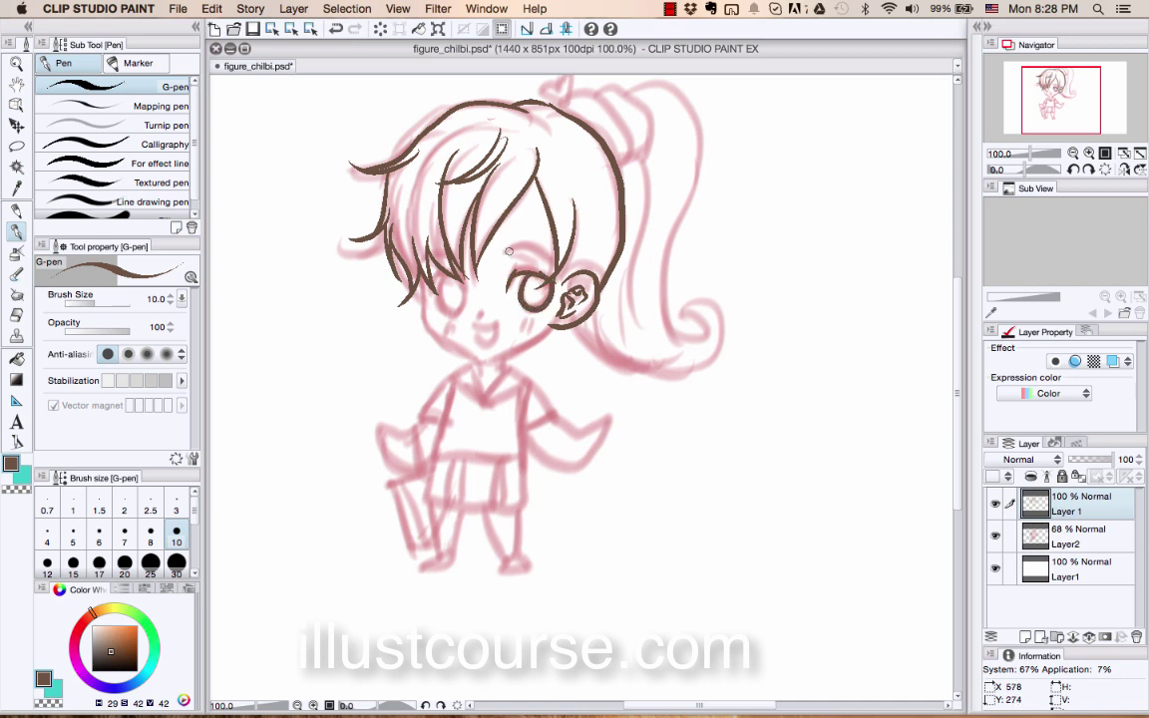
{"action": "left_click_drag", "start_coordinate": [501, 252], "coordinate": [553, 267]}
{"action": "mouse_move", "coordinate": [433, 288]}
{"action": "left_mouse_down"}
{"action": "mouse_move", "coordinate": [449, 315]}
{"action": "mouse_move", "coordinate": [456, 282]}
{"action": "left_mouse_up"}
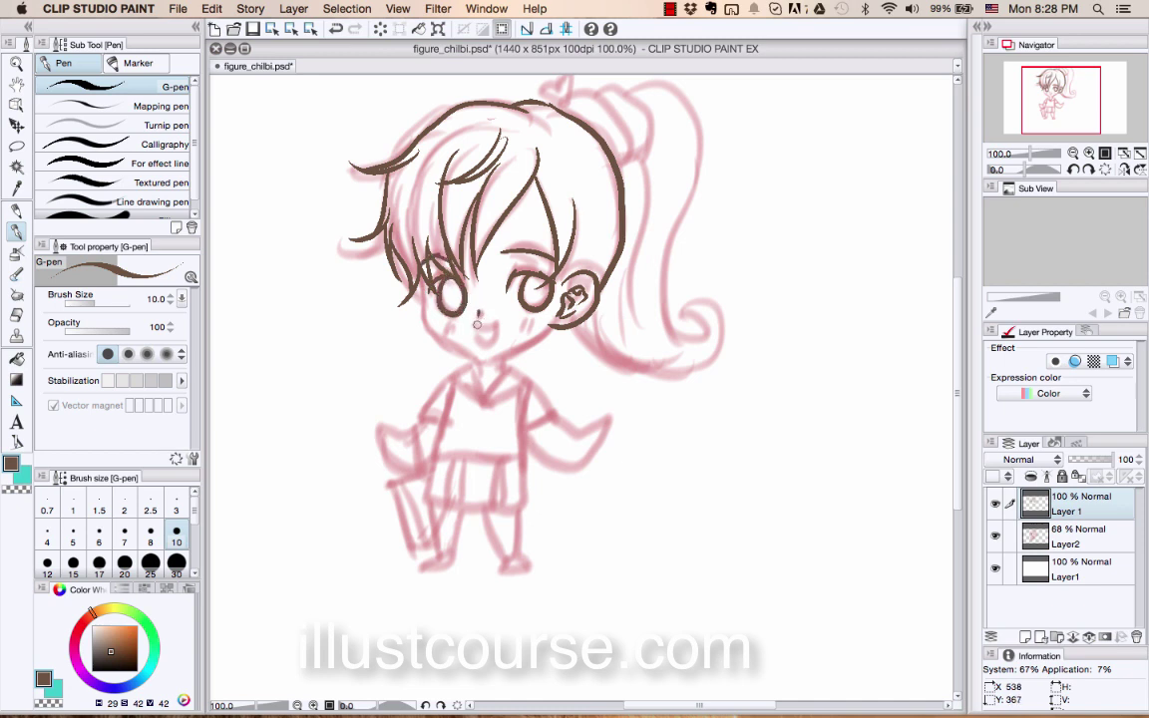
{"action": "left_click_drag", "start_coordinate": [471, 321], "coordinate": [495, 324]}
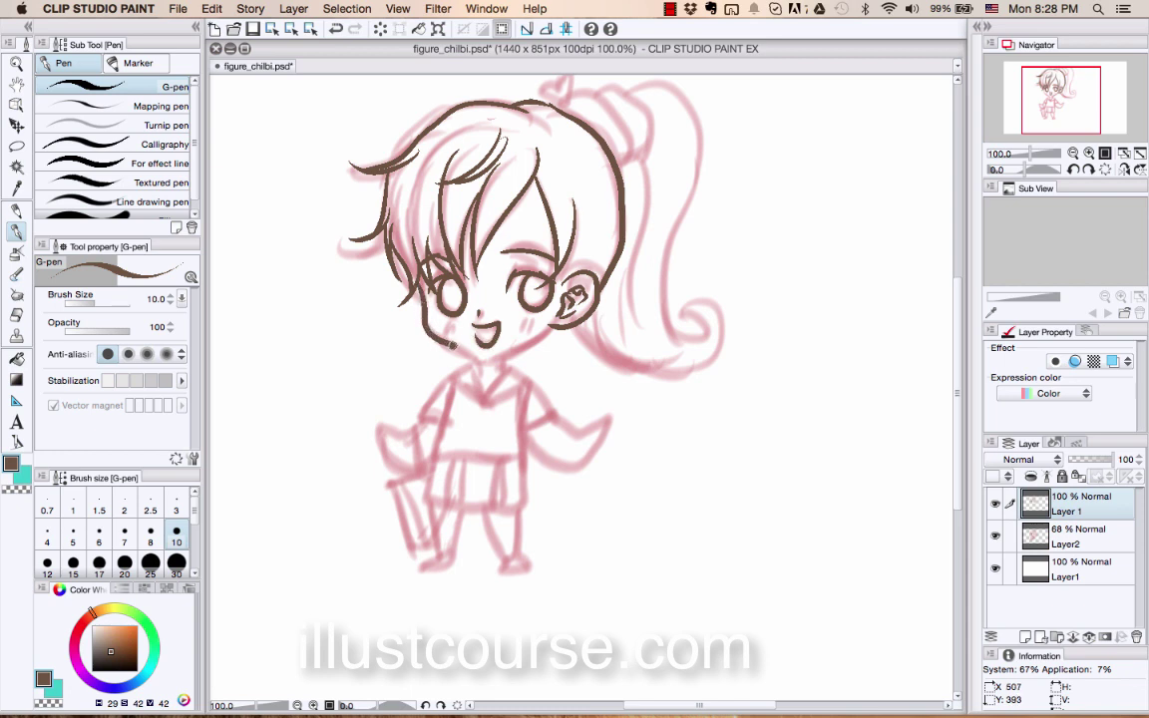
{"action": "left_click_drag", "start_coordinate": [487, 358], "coordinate": [522, 345]}
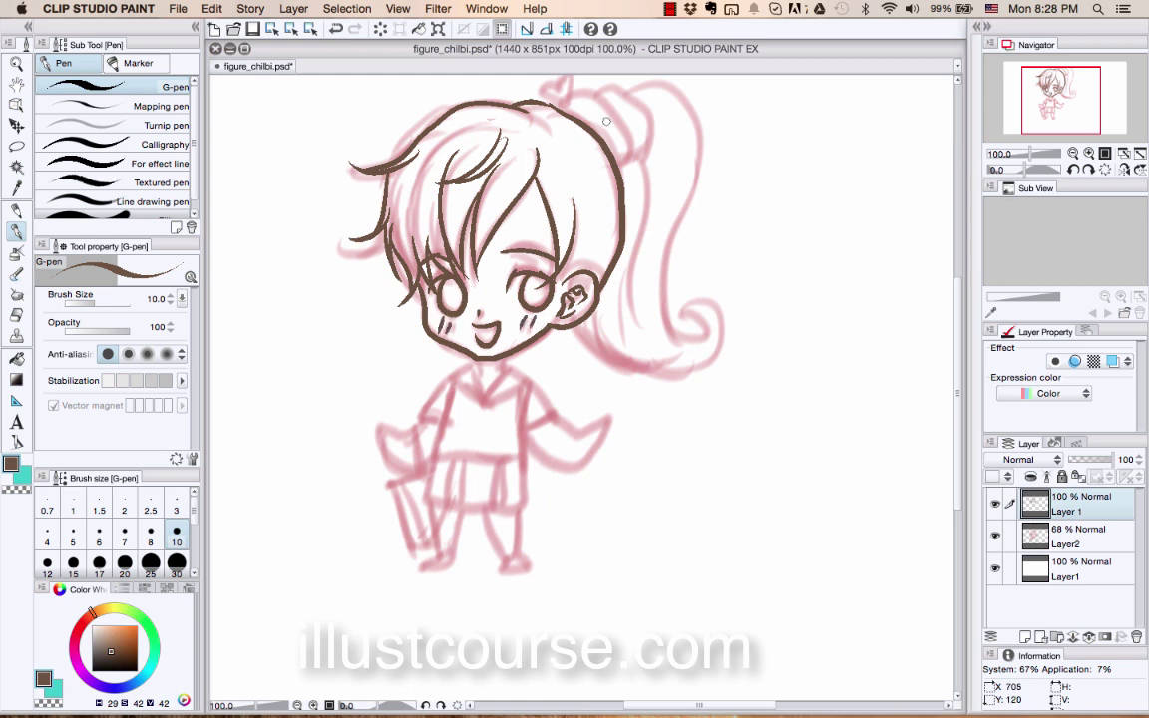
Step: Ink the two rounded hair puffs at the ponytail's base and the small pointed tuft on top of the crown
{"action": "mouse_move", "coordinate": [564, 107]}
{"action": "left_mouse_down"}
{"action": "mouse_move", "coordinate": [592, 91]}
{"action": "mouse_move", "coordinate": [634, 125]}
{"action": "mouse_move", "coordinate": [624, 180]}
{"action": "left_mouse_up"}
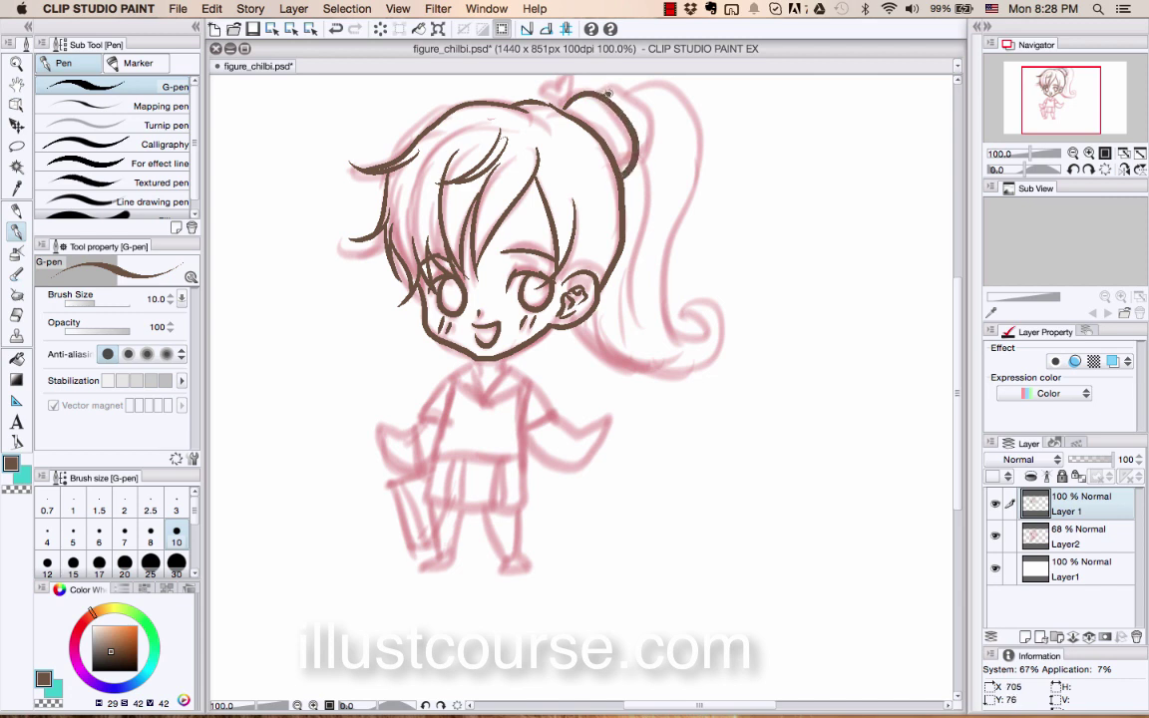
{"action": "mouse_move", "coordinate": [609, 94]}
{"action": "left_mouse_down"}
{"action": "mouse_move", "coordinate": [656, 111]}
{"action": "mouse_move", "coordinate": [660, 139]}
{"action": "mouse_move", "coordinate": [635, 167]}
{"action": "left_mouse_up"}
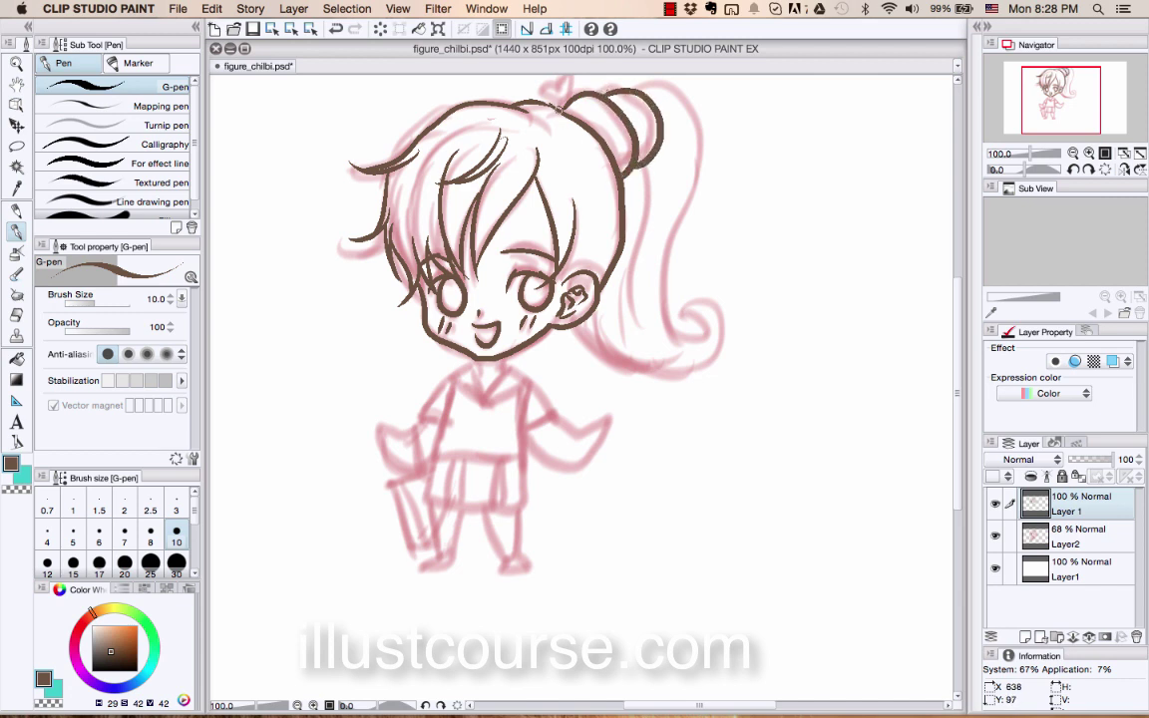
{"action": "left_click_drag", "start_coordinate": [561, 92], "coordinate": [568, 104]}
Step: Ink the ponytail's long outer outline down to its curled tip, with the inner strands sweeping from behind the ear to the curl
{"action": "mouse_move", "coordinate": [648, 86]}
{"action": "left_mouse_down"}
{"action": "mouse_move", "coordinate": [693, 156]}
{"action": "mouse_move", "coordinate": [662, 282]}
{"action": "mouse_move", "coordinate": [666, 323]}
{"action": "mouse_move", "coordinate": [685, 335]}
{"action": "mouse_move", "coordinate": [684, 314]}
{"action": "mouse_move", "coordinate": [696, 312]}
{"action": "mouse_move", "coordinate": [710, 327]}
{"action": "mouse_move", "coordinate": [705, 356]}
{"action": "mouse_move", "coordinate": [643, 381]}
{"action": "mouse_move", "coordinate": [588, 352]}
{"action": "left_mouse_up"}
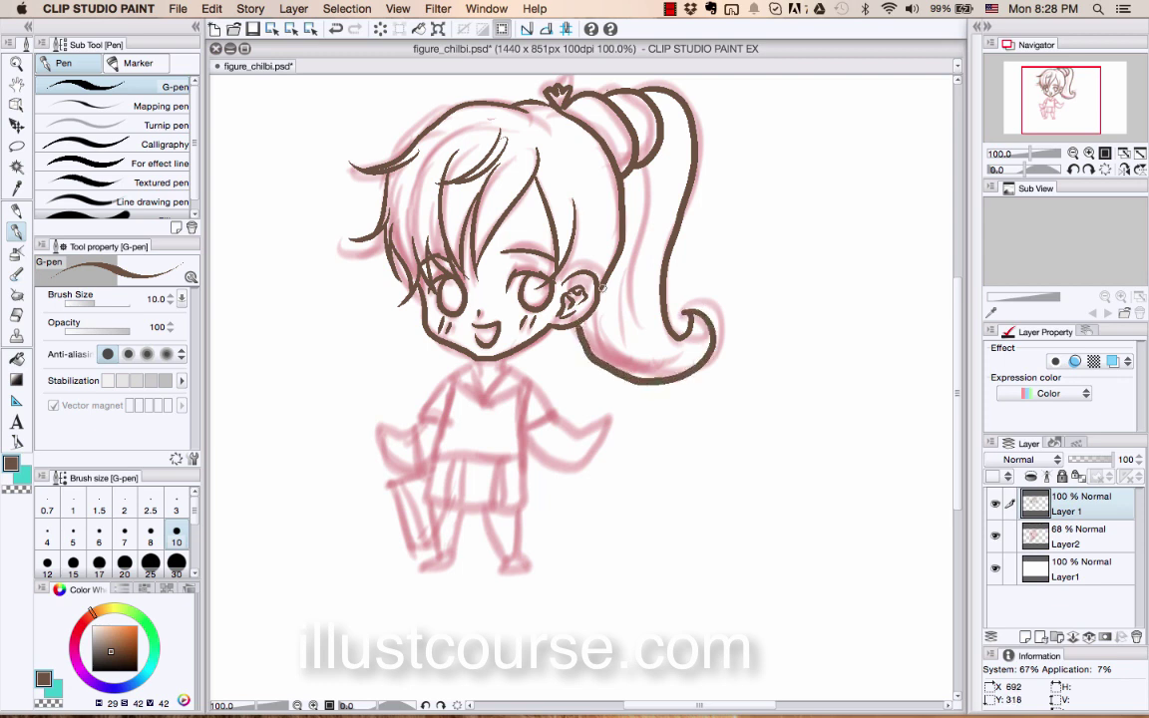
{"action": "key", "text": "super+z"}
{"action": "mouse_move", "coordinate": [684, 312]}
{"action": "left_mouse_down"}
{"action": "mouse_move", "coordinate": [701, 344]}
{"action": "mouse_move", "coordinate": [683, 369]}
{"action": "mouse_move", "coordinate": [614, 379]}
{"action": "mouse_move", "coordinate": [568, 340]}
{"action": "left_mouse_up"}
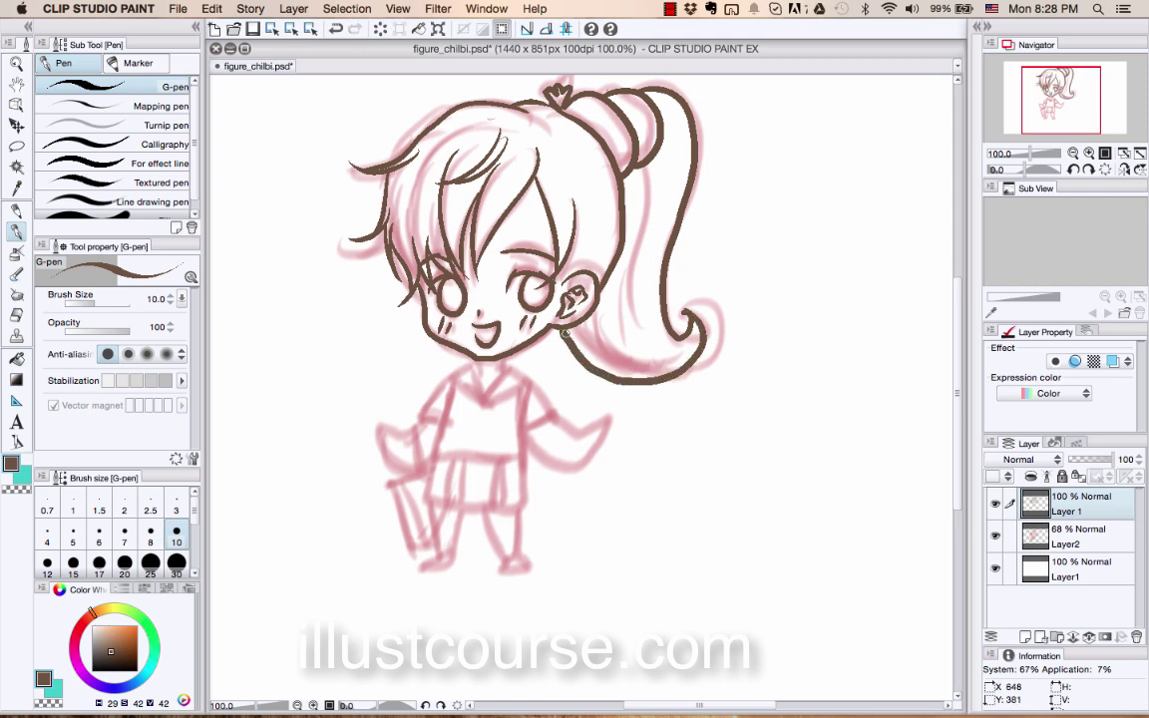
{"action": "mouse_move", "coordinate": [643, 176]}
{"action": "left_mouse_down"}
{"action": "mouse_move", "coordinate": [616, 290]}
{"action": "mouse_move", "coordinate": [627, 347]}
{"action": "mouse_move", "coordinate": [649, 367]}
{"action": "mouse_move", "coordinate": [680, 356]}
{"action": "mouse_move", "coordinate": [698, 309]}
{"action": "left_mouse_up"}
{"action": "key", "text": "super+z"}
{"action": "mouse_move", "coordinate": [602, 291]}
{"action": "left_mouse_down"}
{"action": "mouse_move", "coordinate": [644, 350]}
{"action": "mouse_move", "coordinate": [693, 349]}
{"action": "mouse_move", "coordinate": [700, 327]}
{"action": "left_mouse_up"}
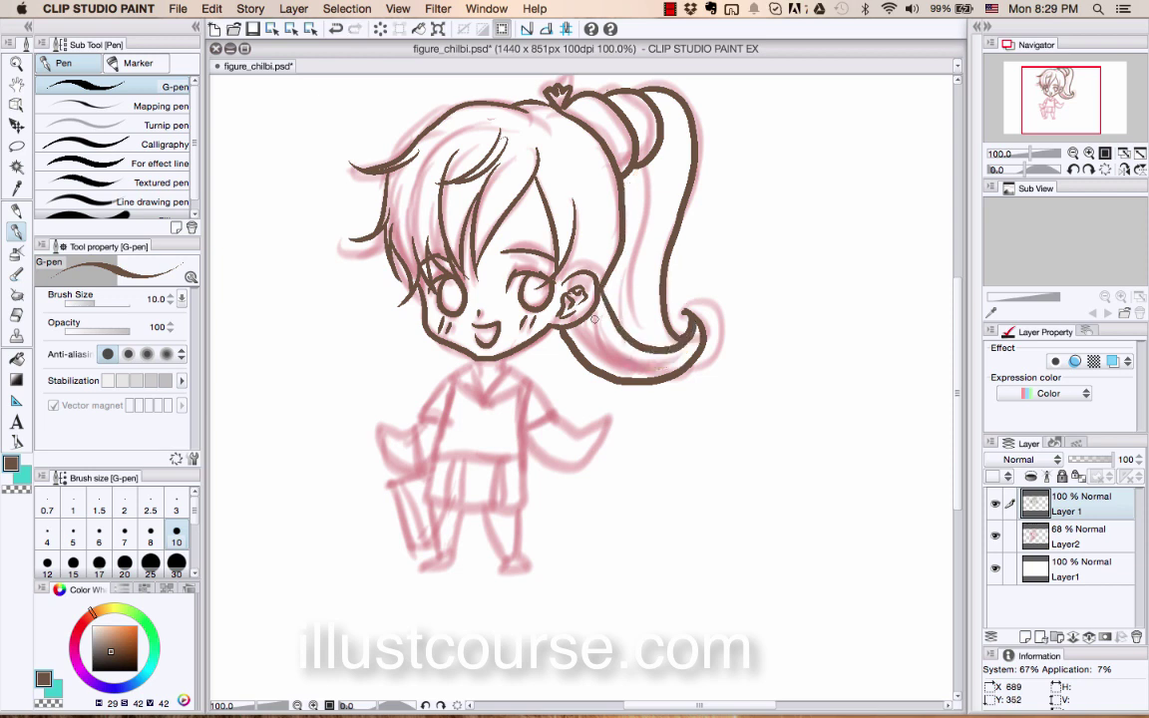
{"action": "left_click_drag", "start_coordinate": [584, 323], "coordinate": [640, 348]}
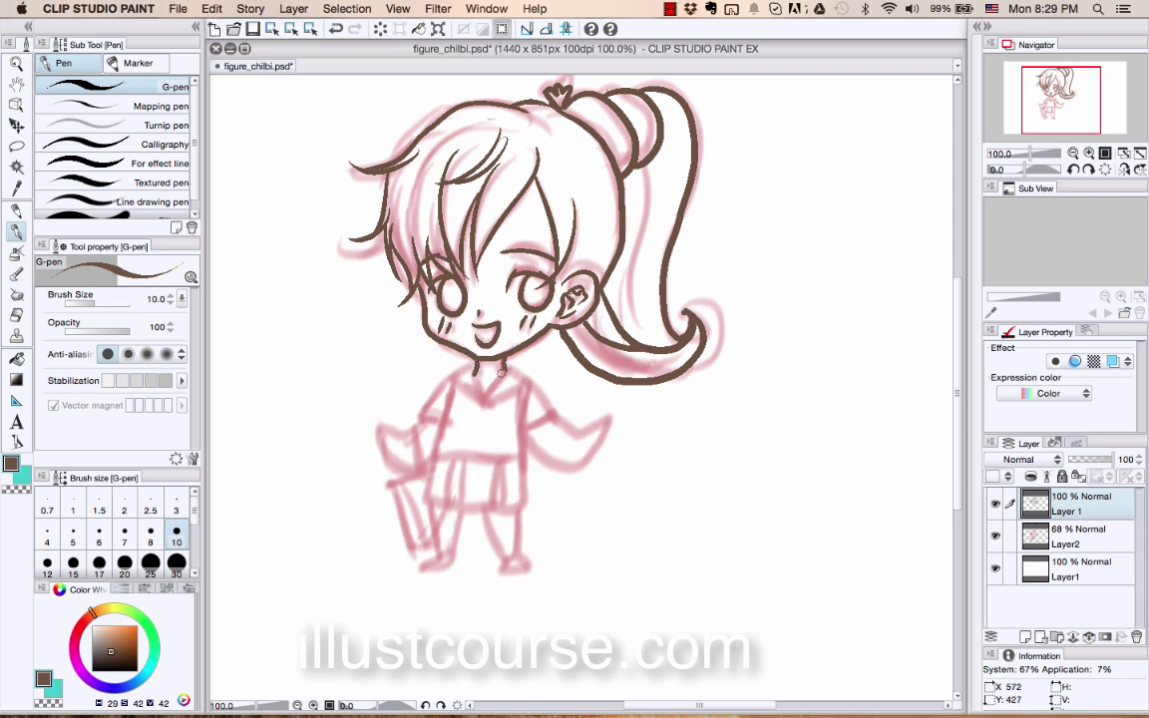
Step: Ink the neck, the collar, the flared shirt body, and both arms with their sleeves and pointed hands
{"action": "mouse_move", "coordinate": [500, 381]}
{"action": "left_mouse_down"}
{"action": "mouse_move", "coordinate": [520, 378]}
{"action": "mouse_move", "coordinate": [445, 424]}
{"action": "mouse_move", "coordinate": [436, 460]}
{"action": "mouse_move", "coordinate": [514, 455]}
{"action": "left_mouse_up"}
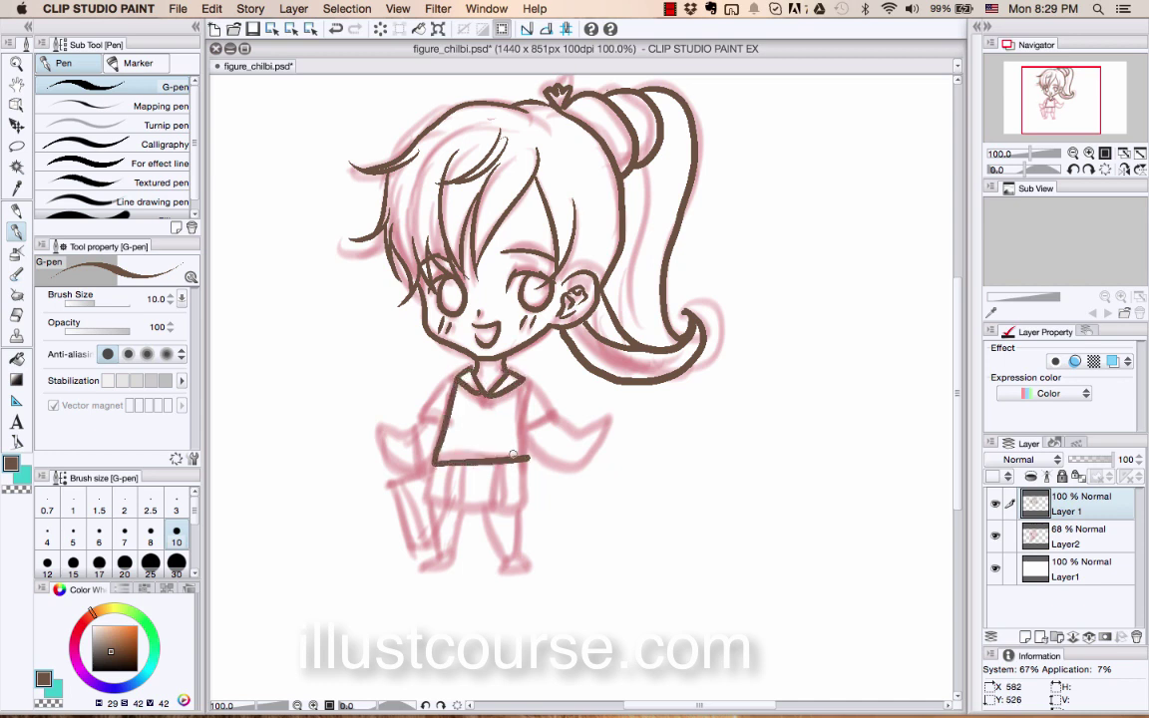
{"action": "left_click_drag", "start_coordinate": [525, 379], "coordinate": [528, 453]}
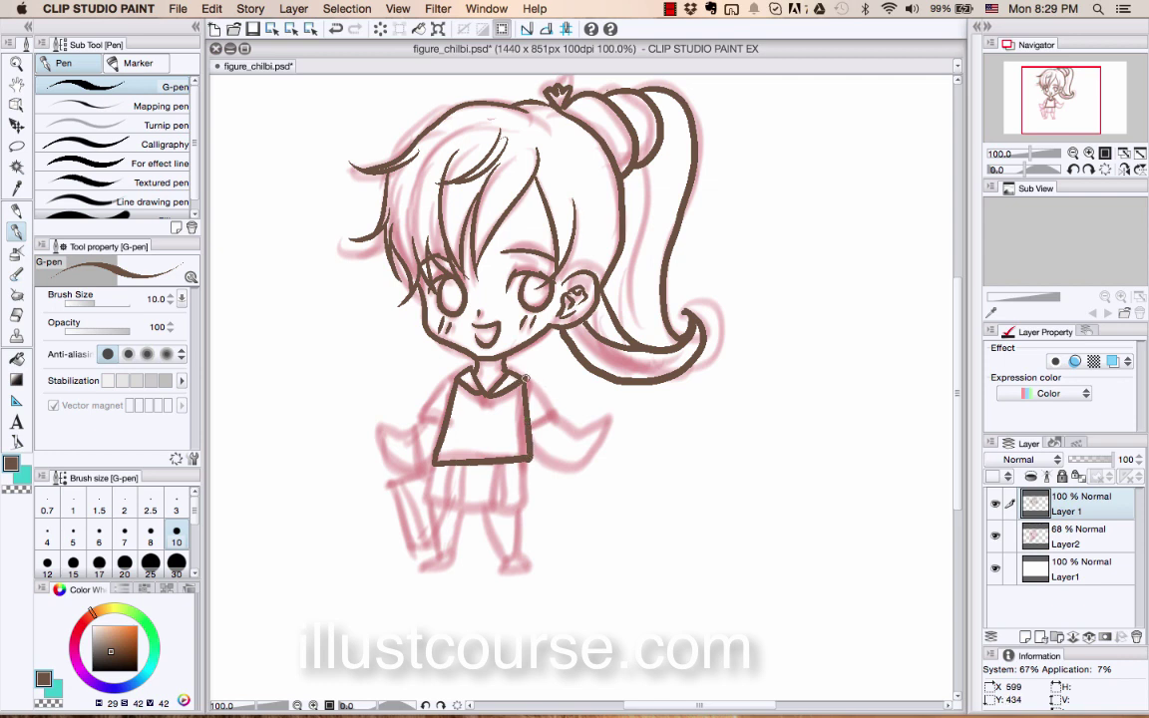
{"action": "mouse_move", "coordinate": [523, 381]}
{"action": "left_mouse_down"}
{"action": "mouse_move", "coordinate": [592, 425]}
{"action": "mouse_move", "coordinate": [563, 460]}
{"action": "mouse_move", "coordinate": [530, 441]}
{"action": "left_mouse_up"}
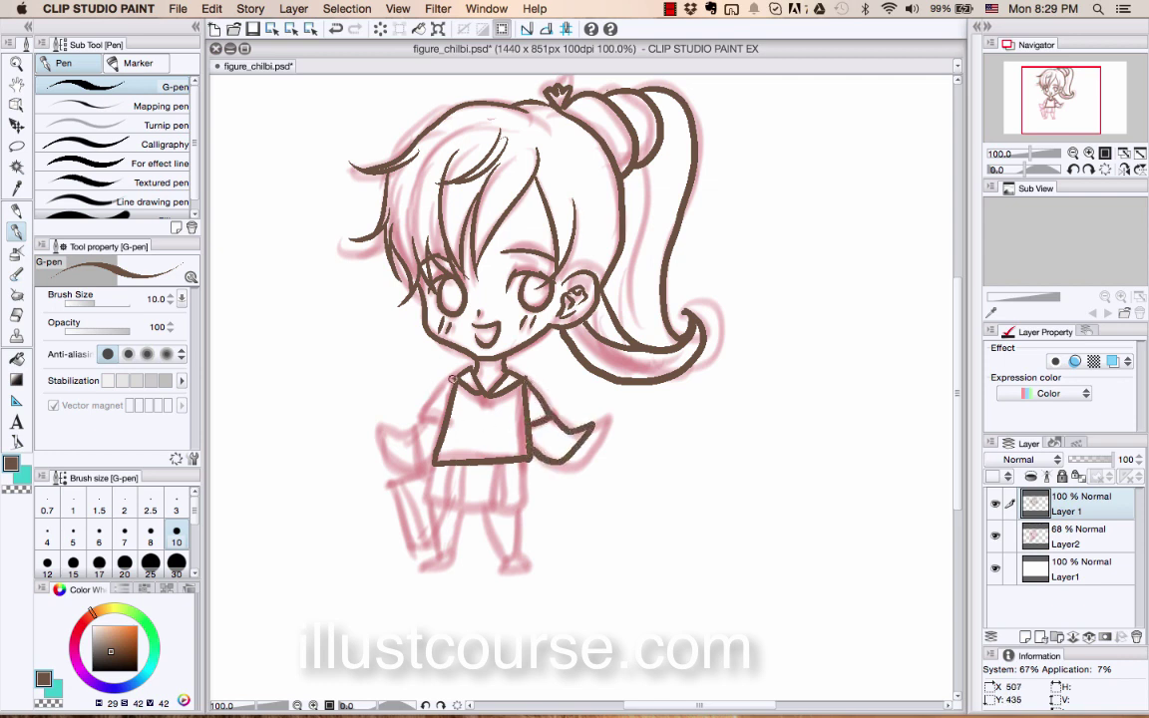
{"action": "mouse_move", "coordinate": [452, 379]}
{"action": "left_mouse_down"}
{"action": "mouse_move", "coordinate": [423, 416]}
{"action": "mouse_move", "coordinate": [434, 425]}
{"action": "mouse_move", "coordinate": [383, 430]}
{"action": "mouse_move", "coordinate": [423, 458]}
{"action": "left_mouse_up"}
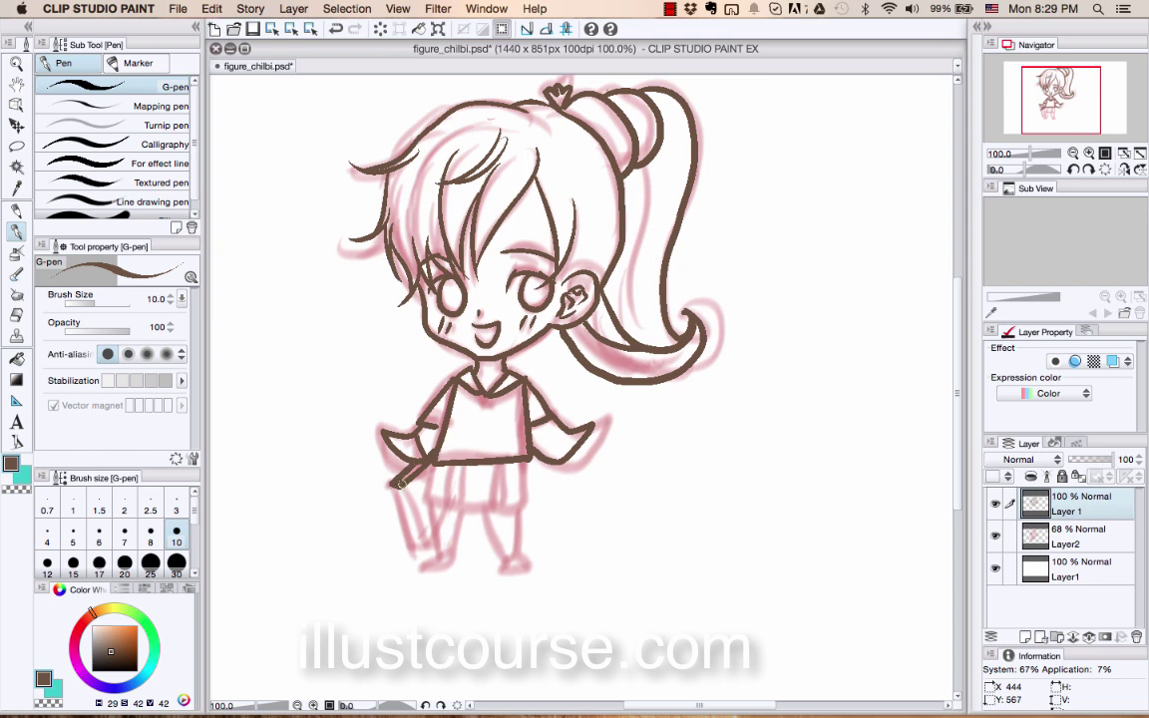
Step: Ink the narrow angled object beside the skirt, and the short skirt with its hem, sides and pleat lines
{"action": "left_click_drag", "start_coordinate": [432, 460], "coordinate": [419, 533]}
{"action": "left_click_drag", "start_coordinate": [392, 485], "coordinate": [416, 539]}
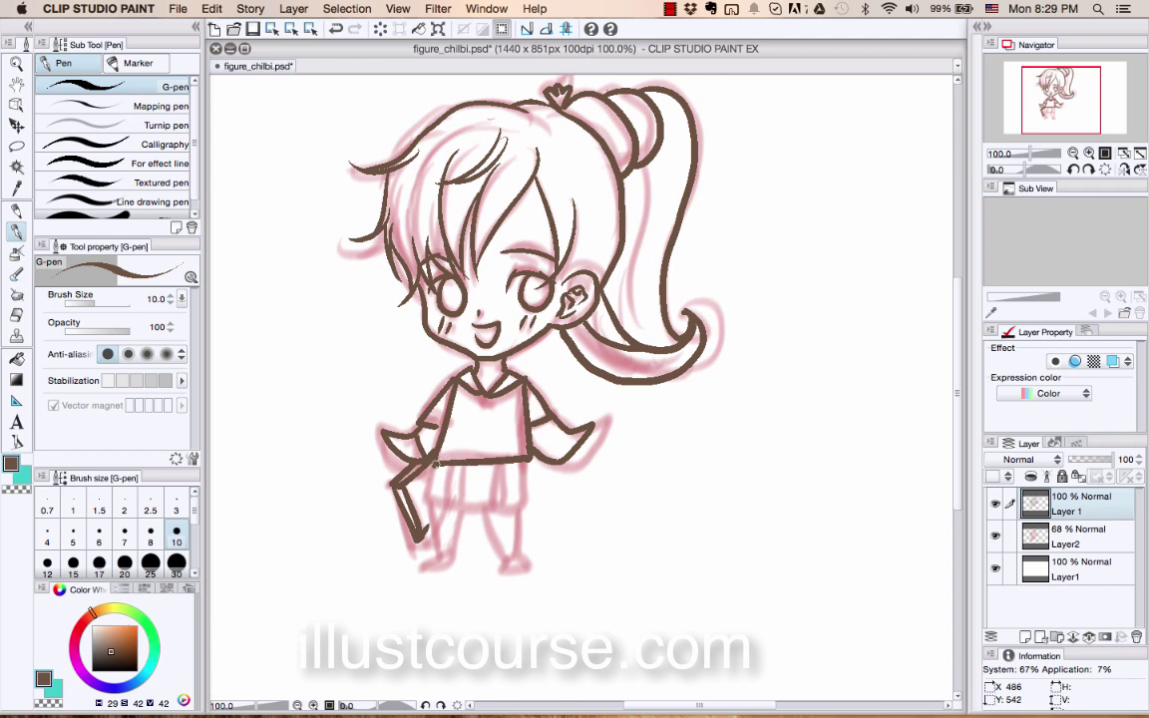
{"action": "mouse_move", "coordinate": [422, 461]}
{"action": "left_mouse_down"}
{"action": "mouse_move", "coordinate": [531, 462]}
{"action": "mouse_move", "coordinate": [536, 507]}
{"action": "left_mouse_up"}
{"action": "key", "text": "super+z"}
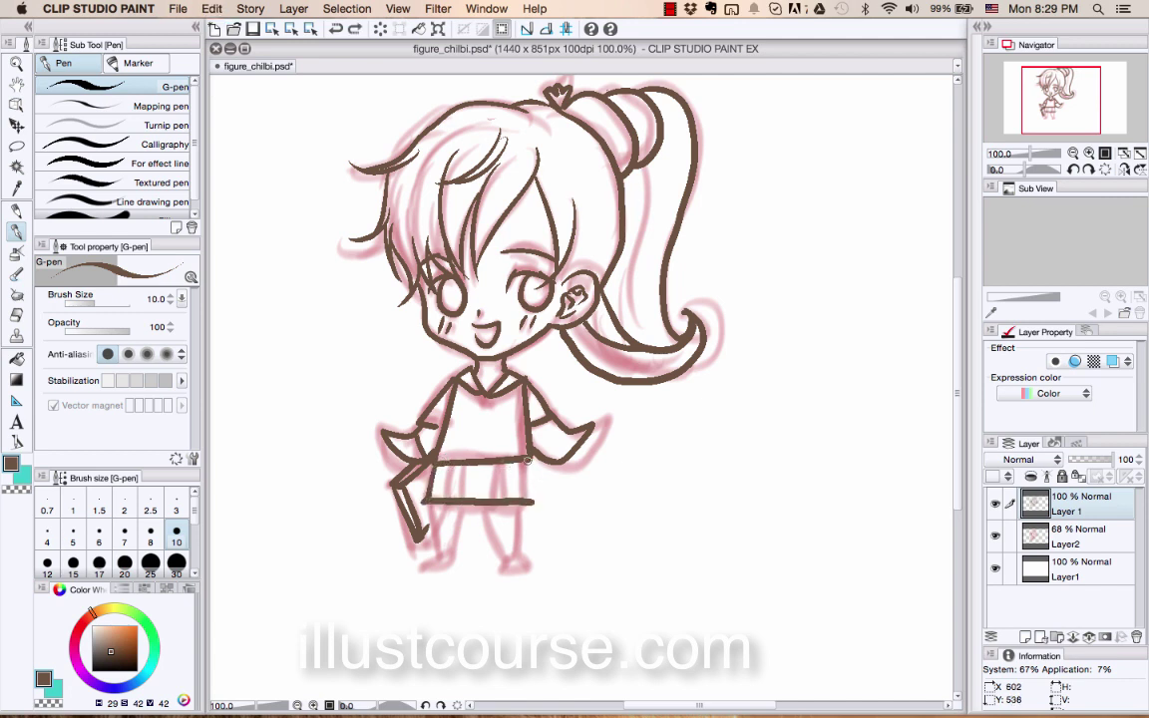
{"action": "left_click_drag", "start_coordinate": [528, 461], "coordinate": [531, 504]}
{"action": "mouse_move", "coordinate": [509, 462]}
{"action": "left_mouse_down"}
{"action": "mouse_move", "coordinate": [509, 497]}
{"action": "mouse_move", "coordinate": [504, 464]}
{"action": "mouse_move", "coordinate": [502, 498]}
{"action": "mouse_move", "coordinate": [447, 465]}
{"action": "mouse_move", "coordinate": [455, 500]}
{"action": "left_mouse_up"}
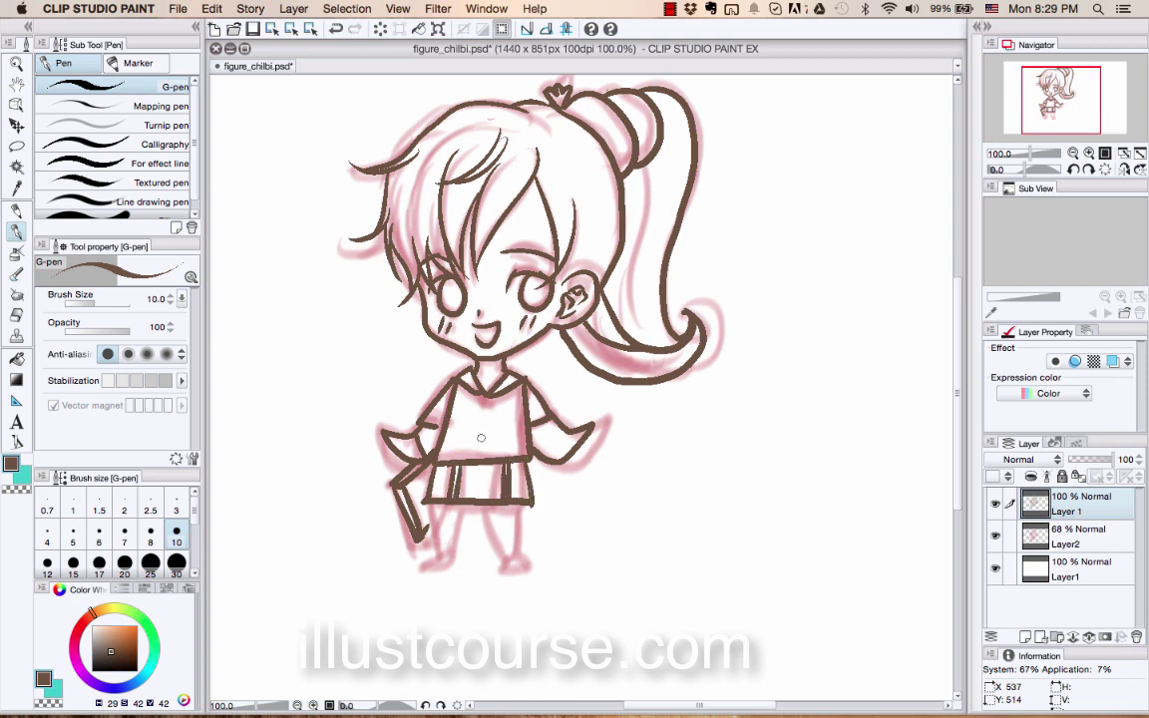
Step: Ink the ribbon bow below the collar and both legs with their shoes under the skirt
{"action": "mouse_move", "coordinate": [480, 400]}
{"action": "left_mouse_down"}
{"action": "mouse_move", "coordinate": [466, 423]}
{"action": "mouse_move", "coordinate": [485, 399]}
{"action": "mouse_move", "coordinate": [489, 432]}
{"action": "mouse_move", "coordinate": [503, 429]}
{"action": "left_mouse_up"}
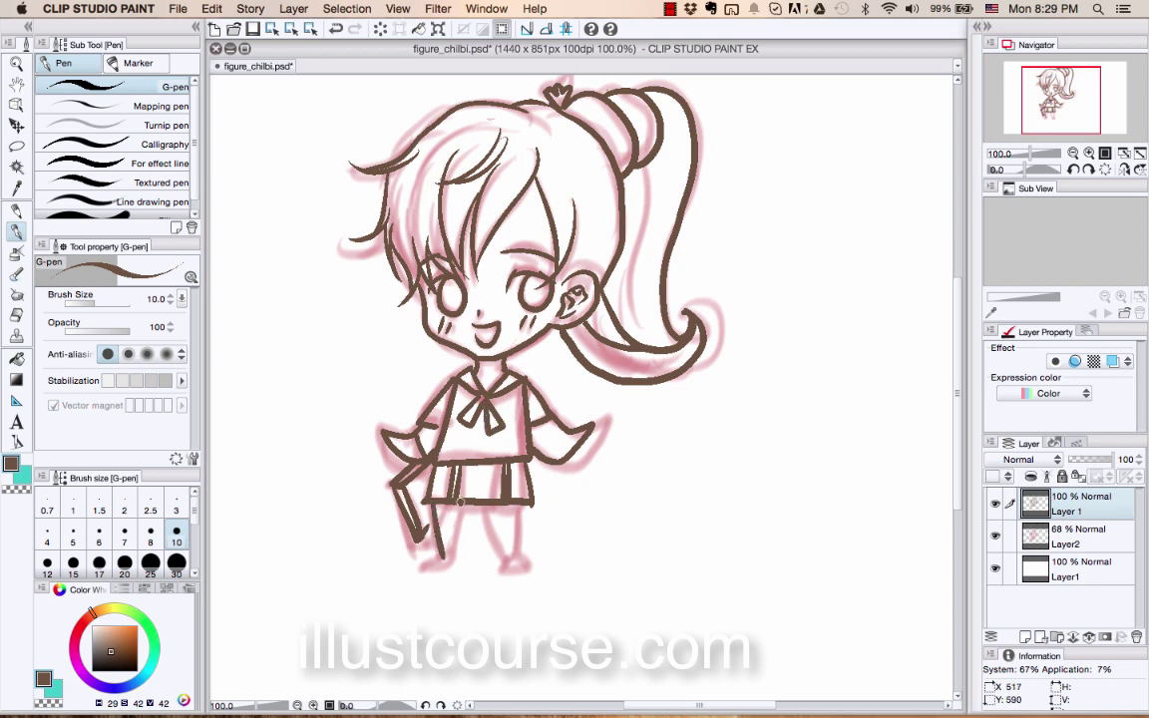
{"action": "left_click_drag", "start_coordinate": [464, 498], "coordinate": [446, 553]}
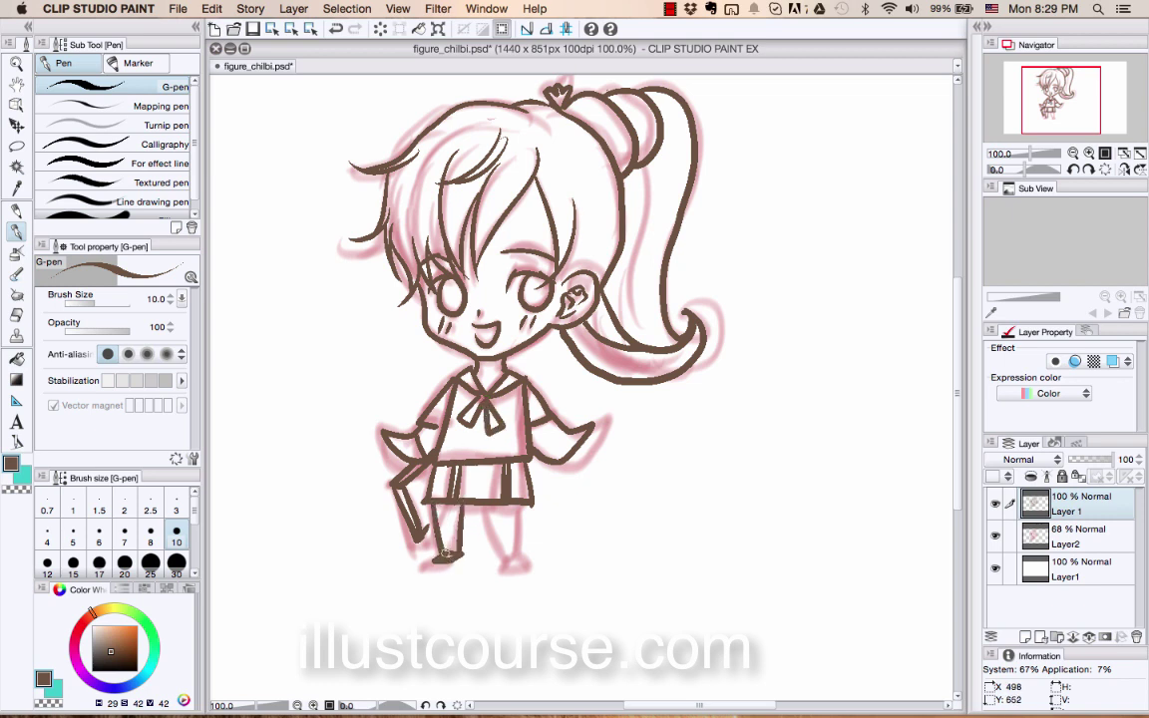
{"action": "mouse_move", "coordinate": [494, 505]}
{"action": "left_mouse_down"}
{"action": "mouse_move", "coordinate": [509, 557]}
{"action": "mouse_move", "coordinate": [540, 553]}
{"action": "mouse_move", "coordinate": [509, 555]}
{"action": "left_mouse_up"}
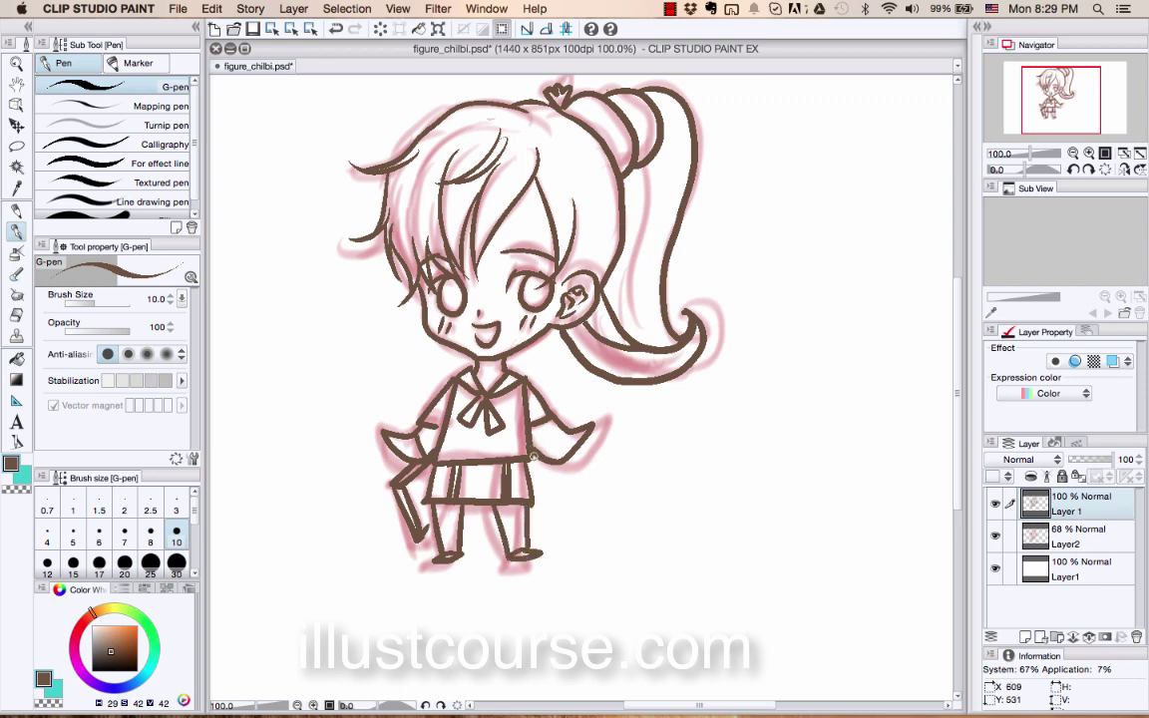
{"action": "scroll", "coordinate": [960, 324], "scroll_direction": "up", "scroll_amount": 3}
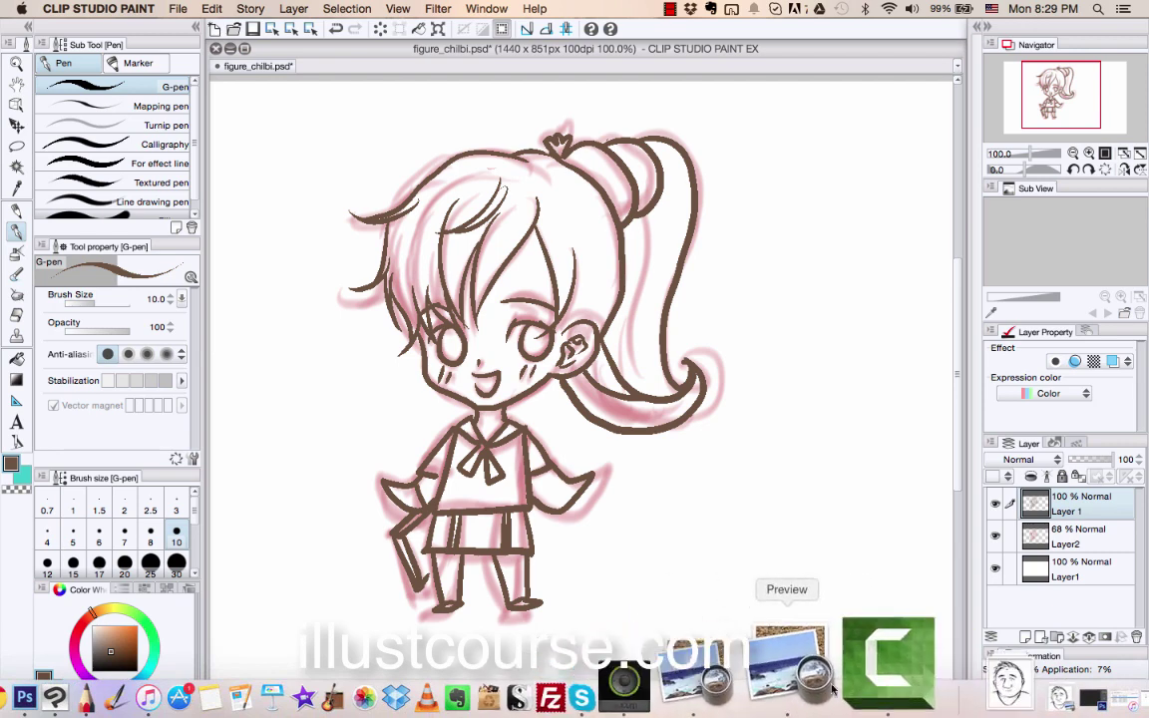
{"action": "left_click", "coordinate": [872, 660]}
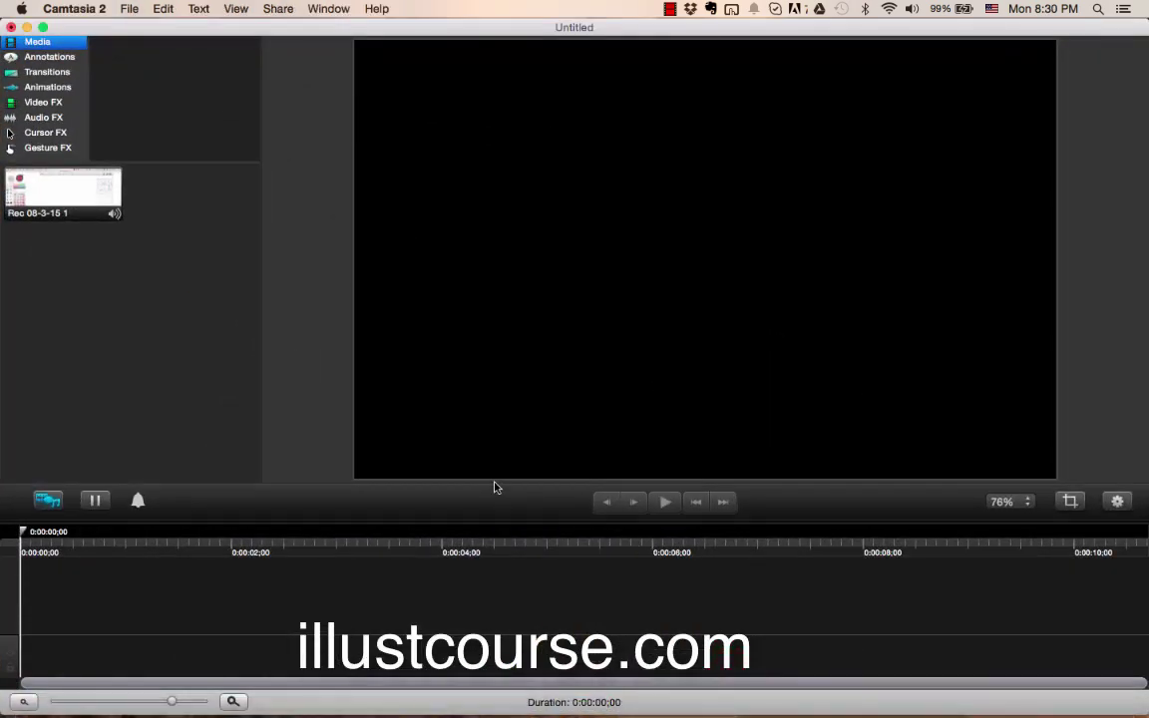